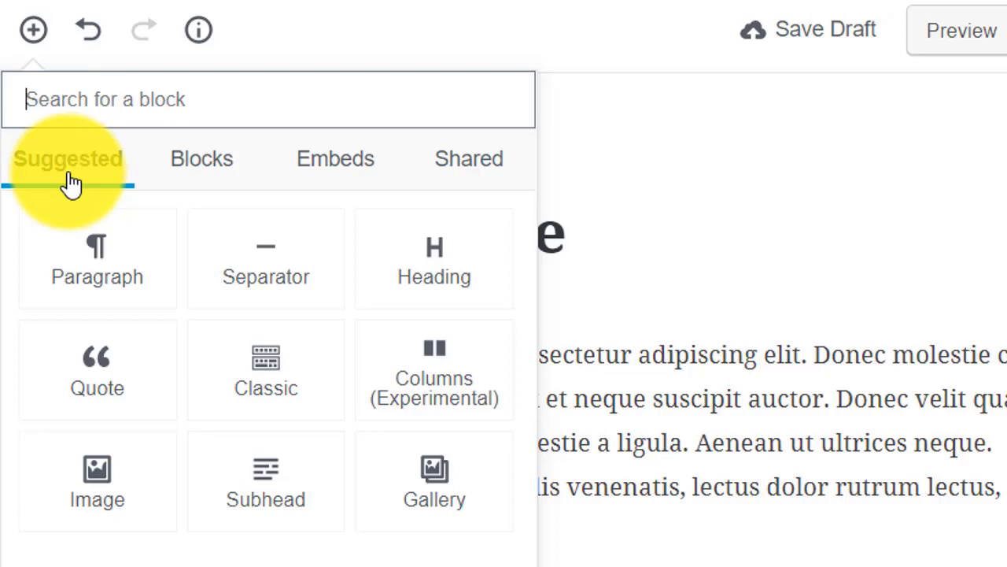
# - Browse the Blocks tab, then show the Embeds collection with Embed, Twitter, YouTube and more
pyautogui.click(189, 176)
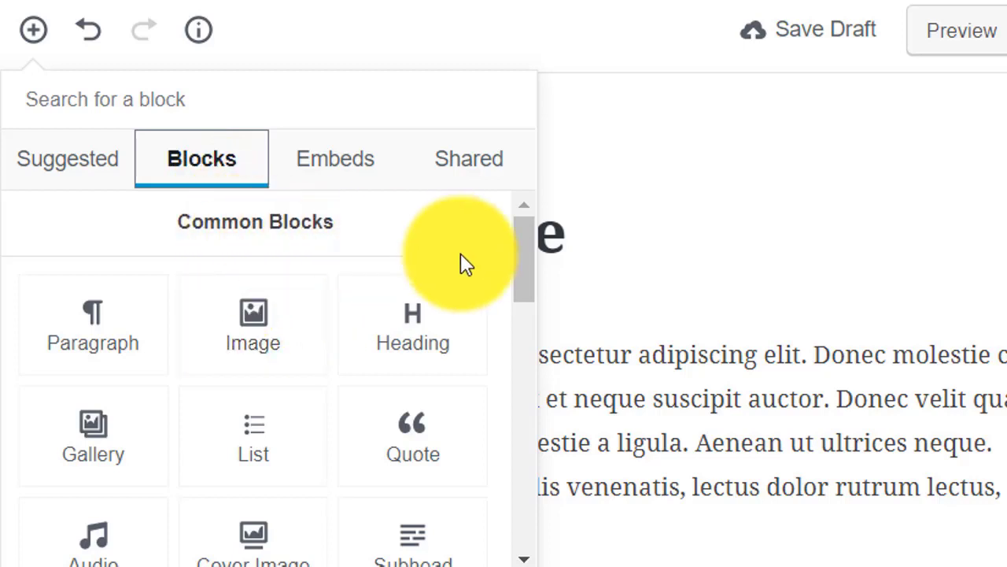
pyautogui.moveTo(526, 244); pyautogui.dragTo(476, 523)
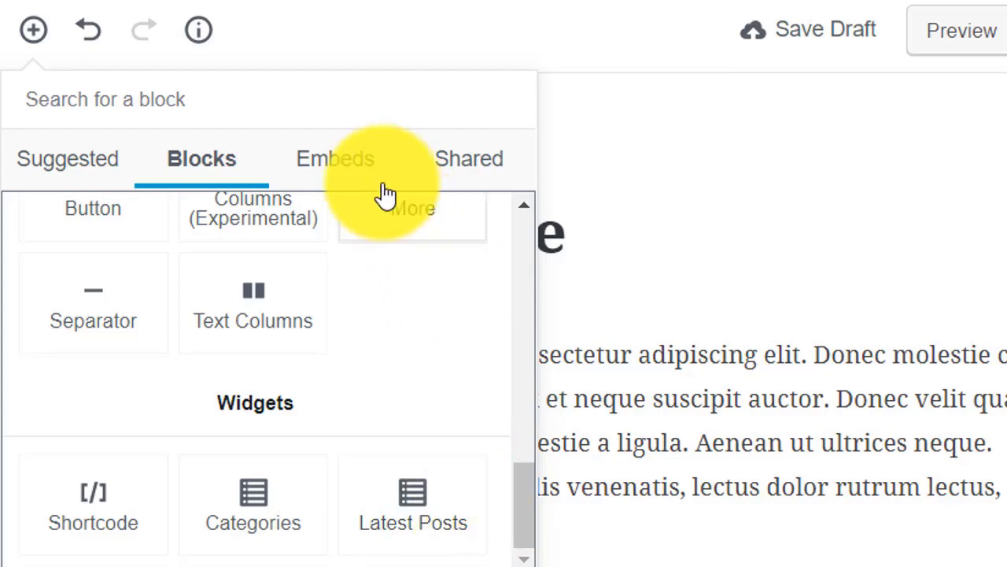
pyautogui.click(355, 170)
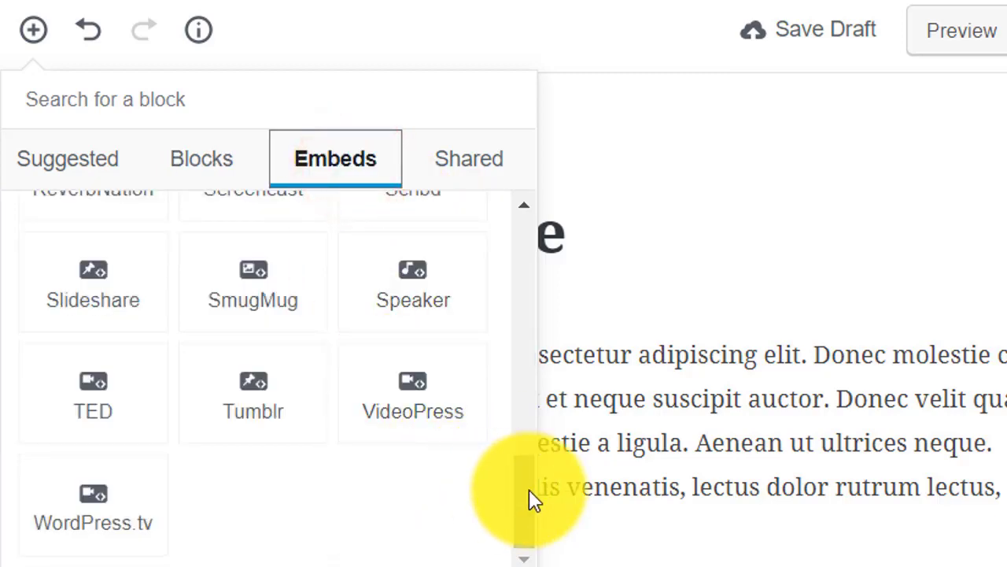
pyautogui.moveTo(529, 488); pyautogui.dragTo(540, 225)
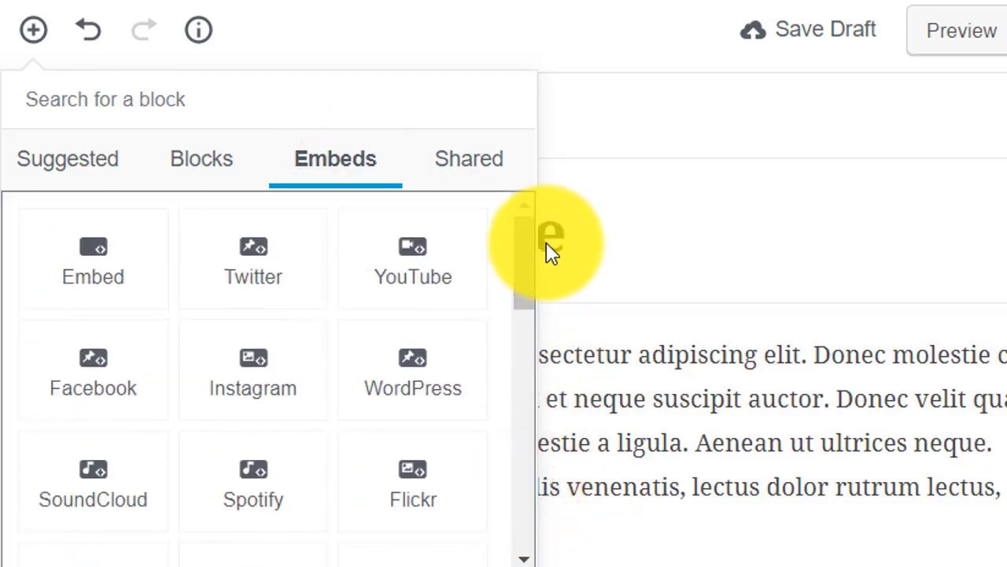
# - Embed the 'How to Spot a Work from Home Scam' post using its URL copied from the other tab
pyautogui.click(432, 377)
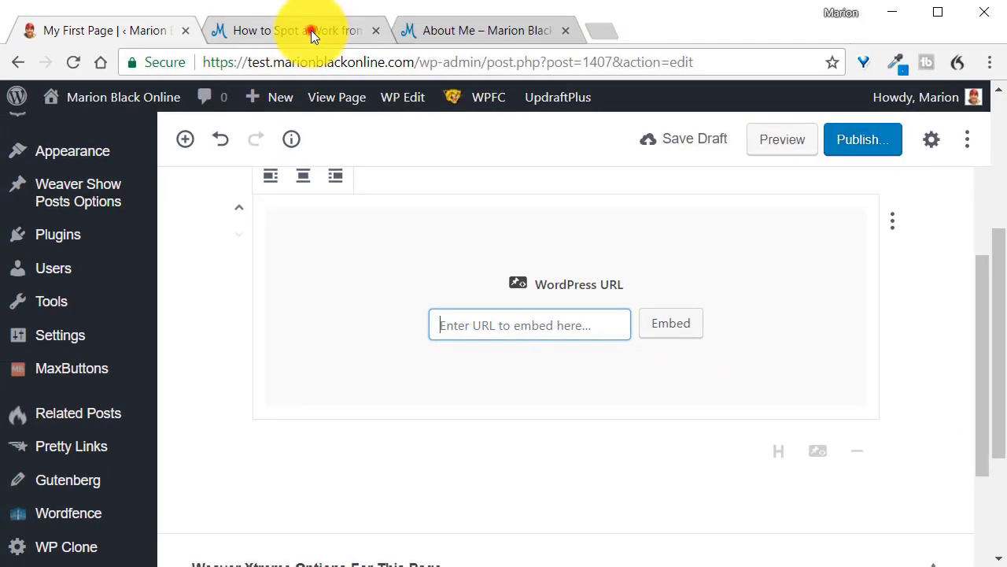
pyautogui.click(311, 29)
pyautogui.click(326, 62)
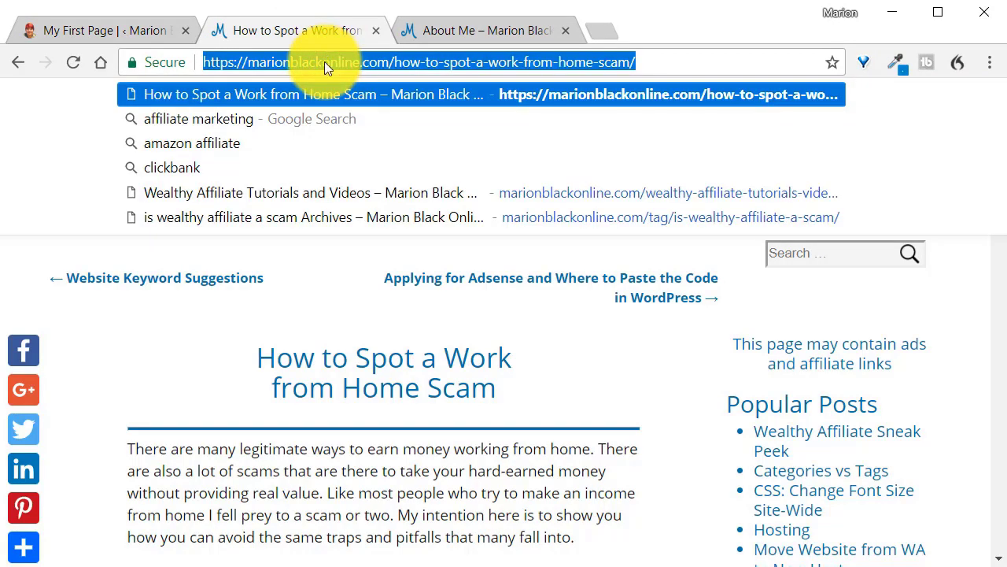
pyautogui.click(113, 27)
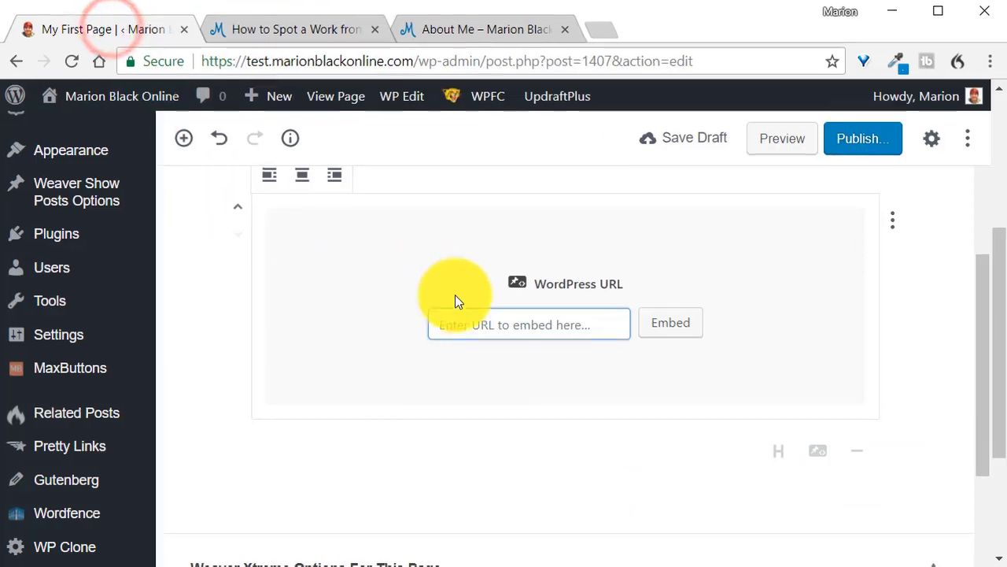
pyautogui.click(484, 327)
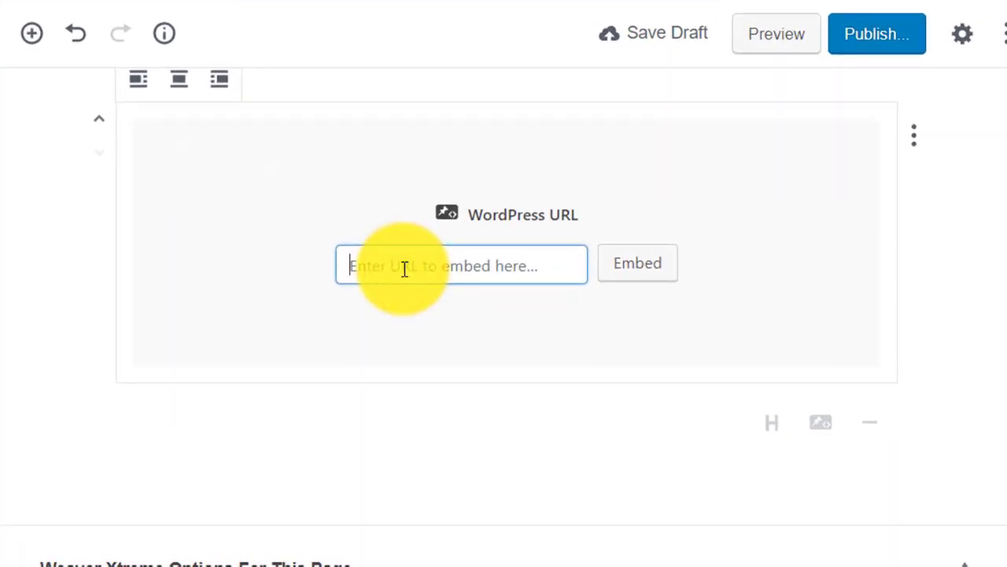
pyautogui.hotkey('ctrl', 'v')
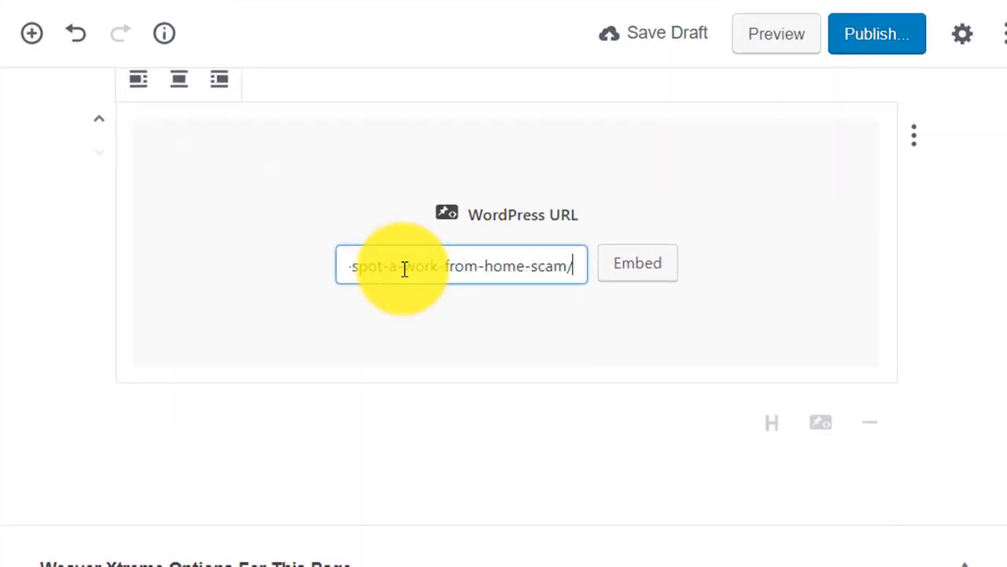
pyautogui.click(656, 277)
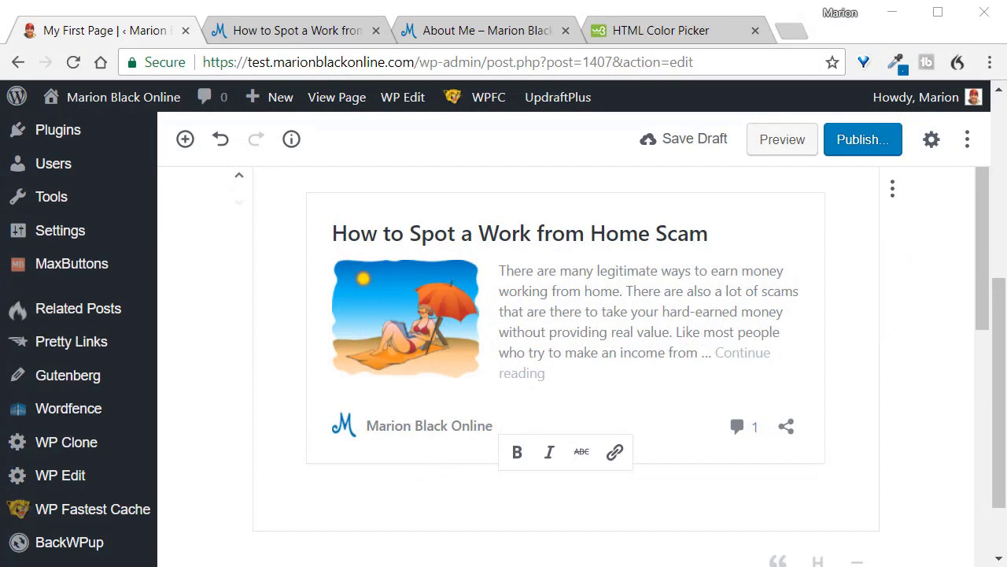
# - Check that the Shared tab shows no shared blocks, then reopen the block inserter
pyautogui.click(185, 140)
pyautogui.click(460, 227)
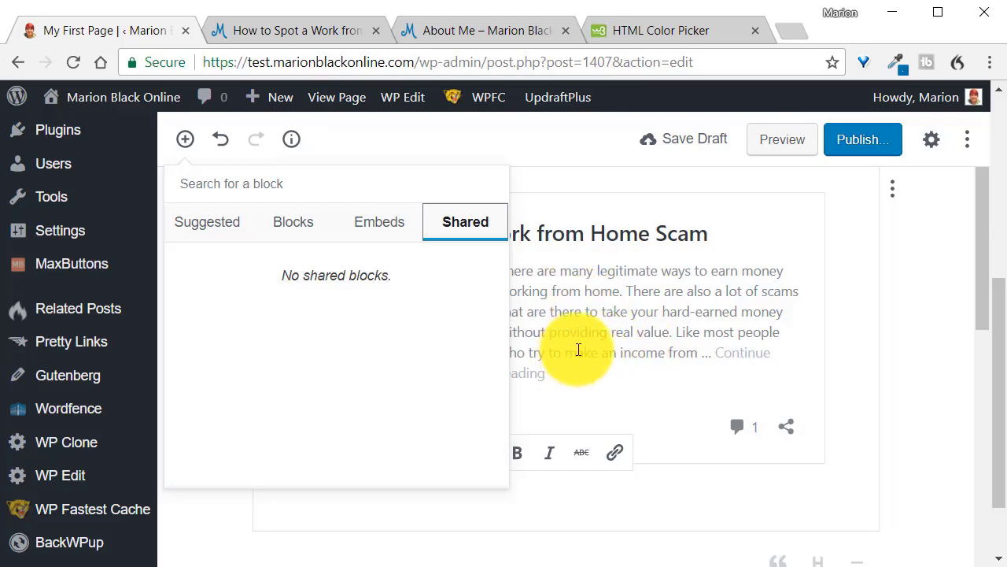
pyautogui.click(654, 499)
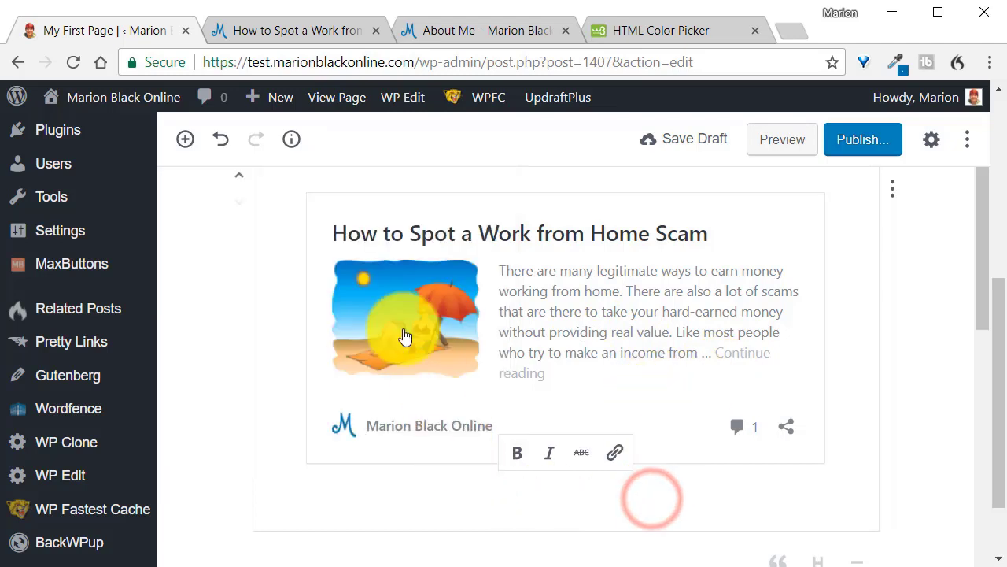
pyautogui.click(184, 144)
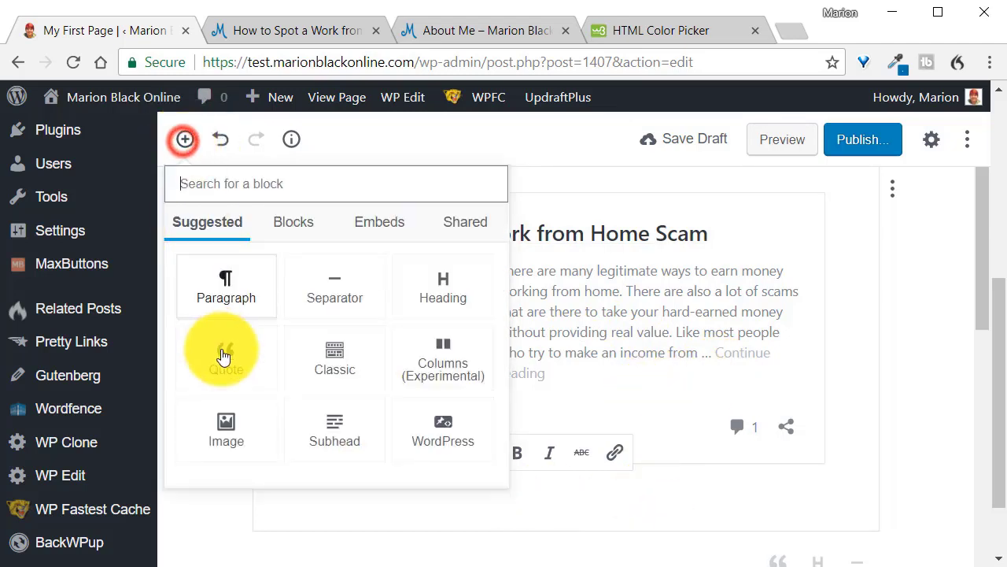
# - Add a centred paragraph reading 'This page may contain ads and affiliate links.'
pyautogui.click(219, 281)
pyautogui.click(590, 527)
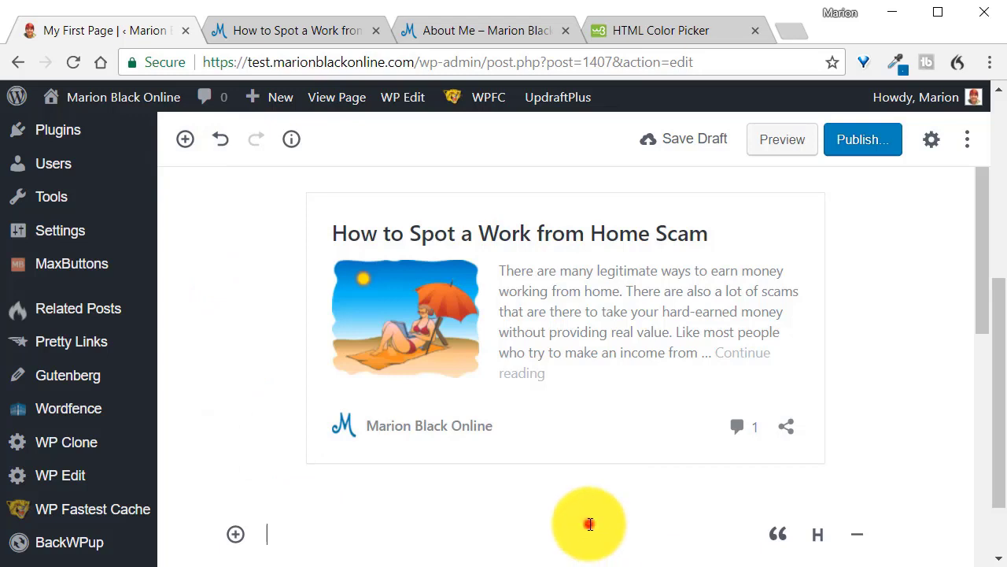
pyautogui.write('"This page may contain ads and affiliate links."')
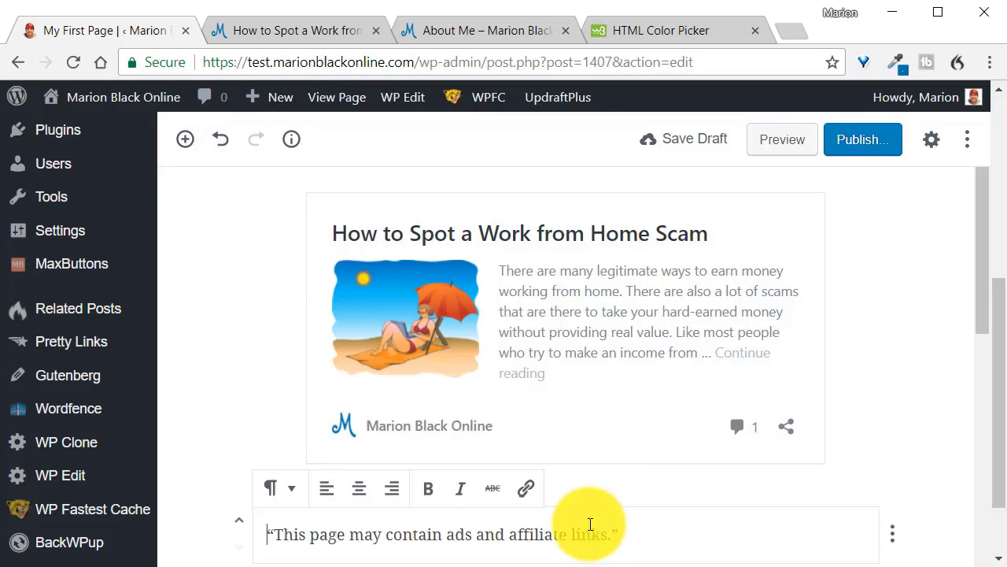
pyautogui.hotkey('ctrl', 's')
pyautogui.click(359, 489)
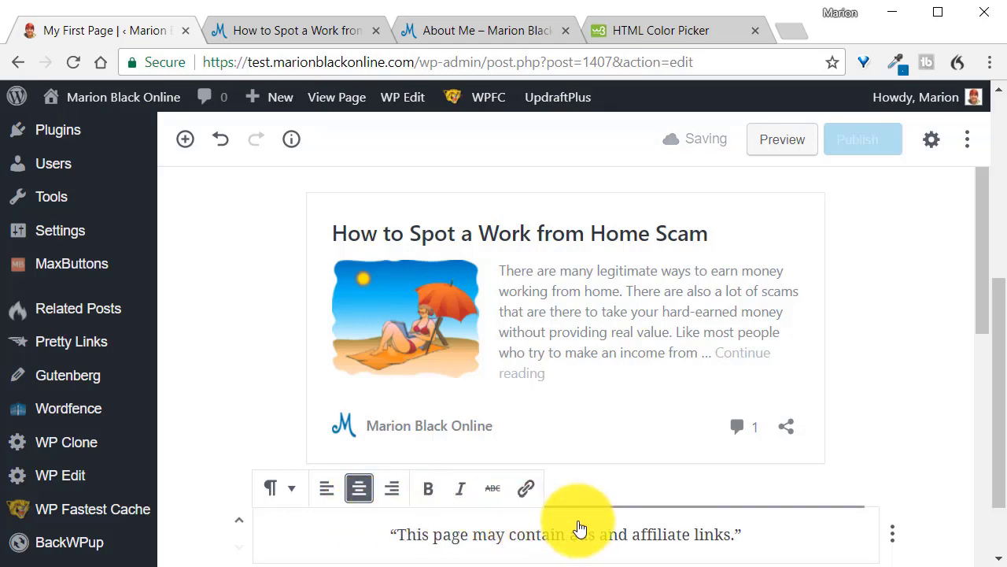
# - Set the disclaimer paragraph's text size to Small (14) in the Block settings
pyautogui.click(936, 146)
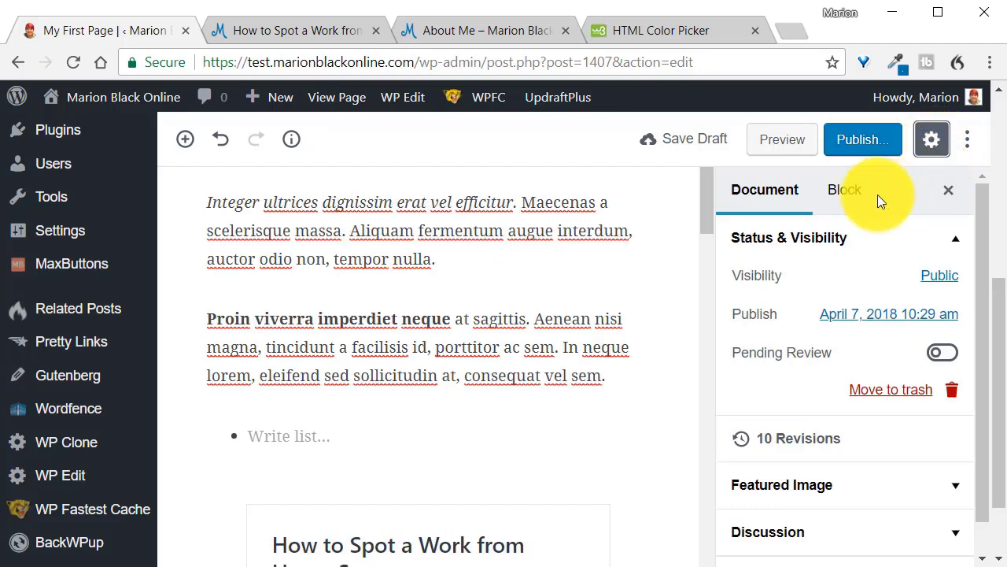
pyautogui.click(850, 196)
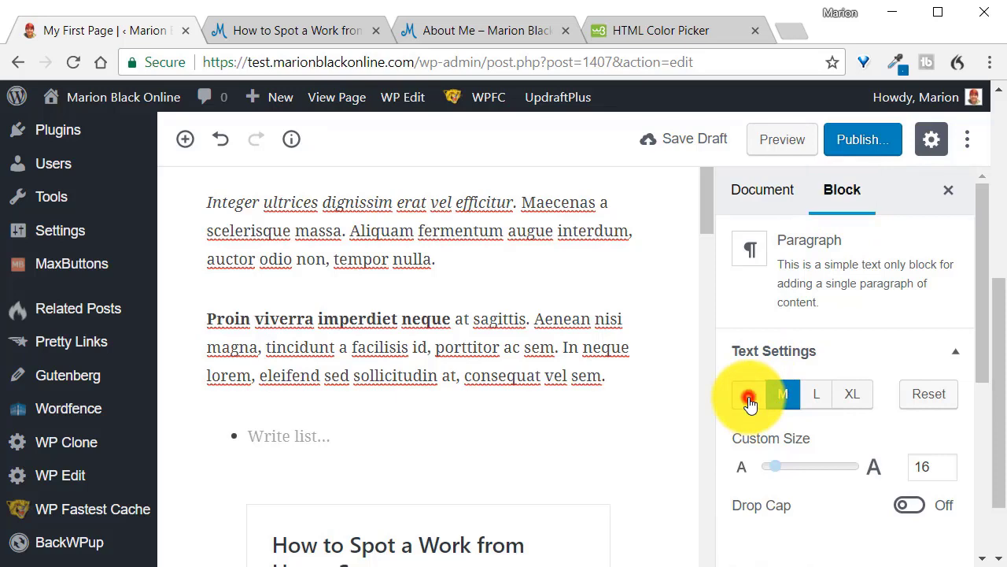
pyautogui.click(750, 402)
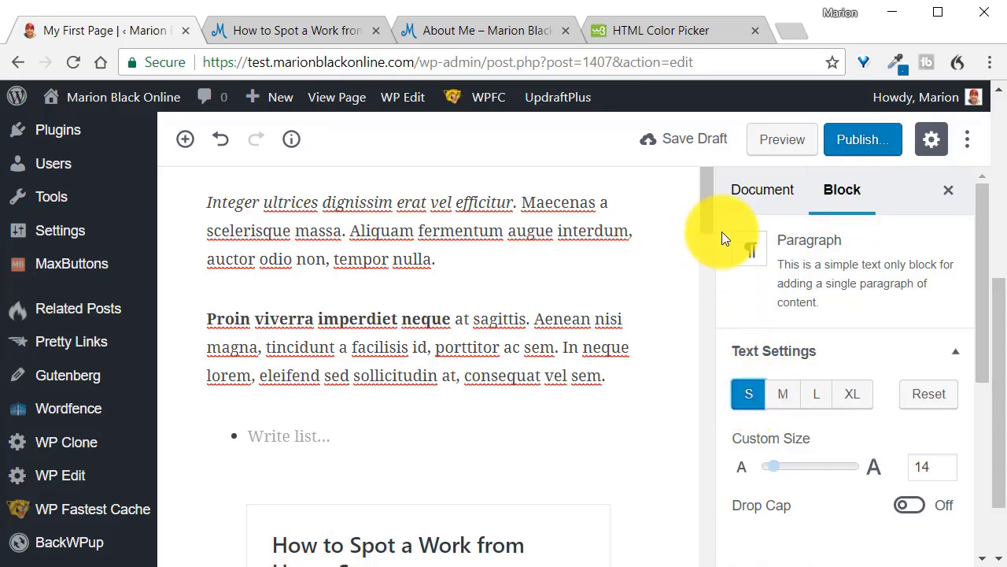
pyautogui.moveTo(711, 209); pyautogui.dragTo(679, 335)
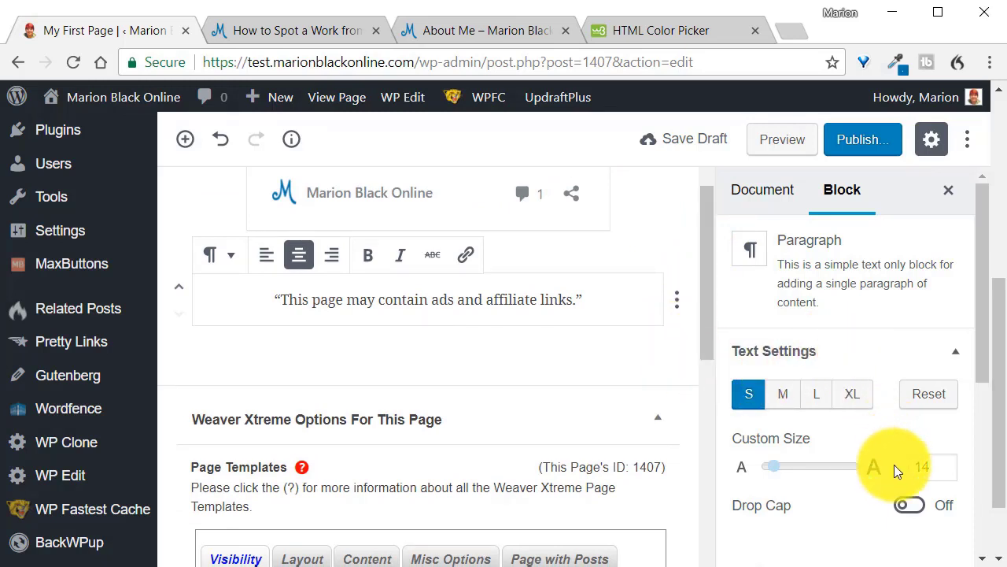
pyautogui.moveTo(980, 352); pyautogui.dragTo(985, 460)
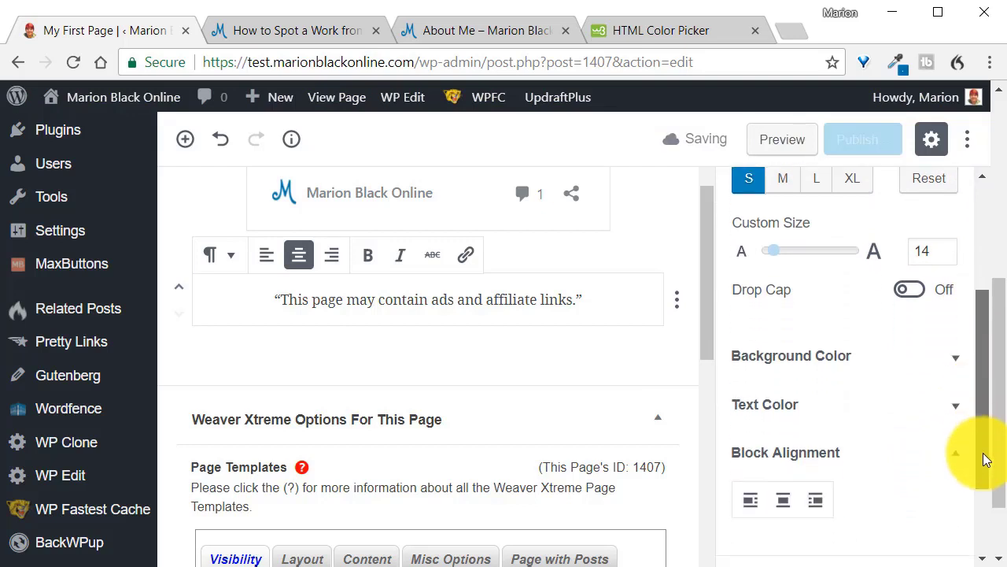
# - Give the disclaimer paragraph a custom #ccefff background using the hex code from w3schools
pyautogui.click(949, 359)
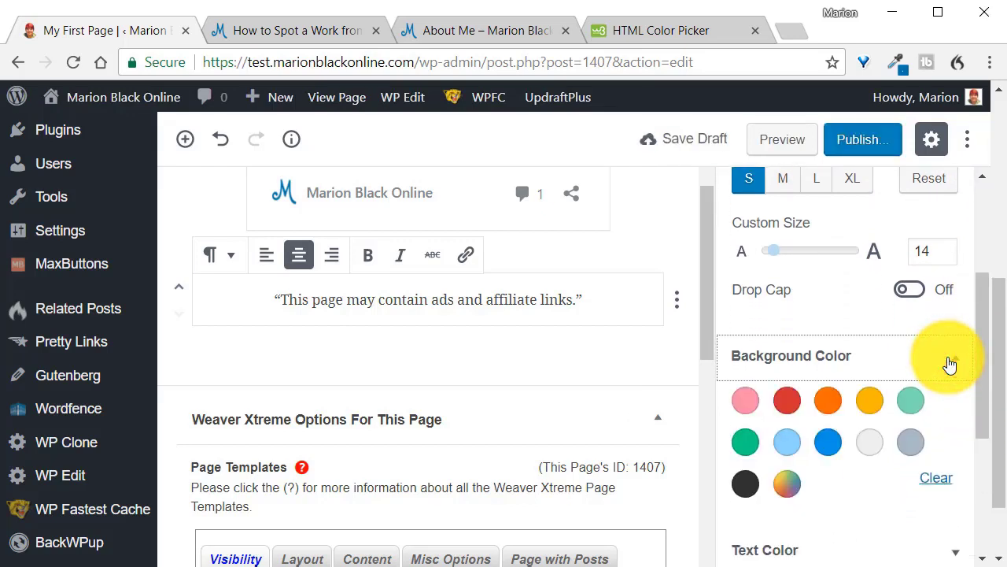
pyautogui.moveTo(980, 371); pyautogui.dragTo(979, 437)
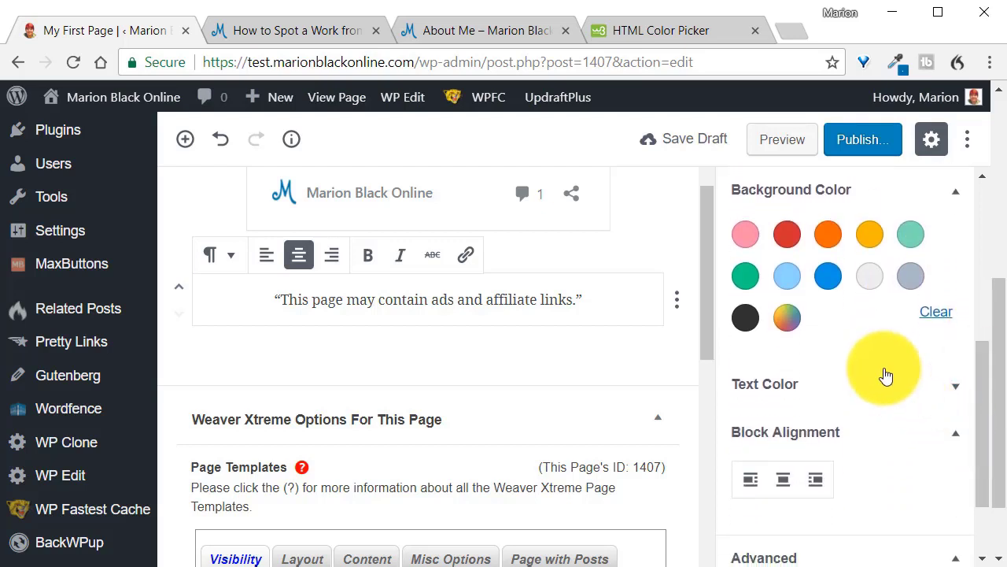
pyautogui.click(790, 318)
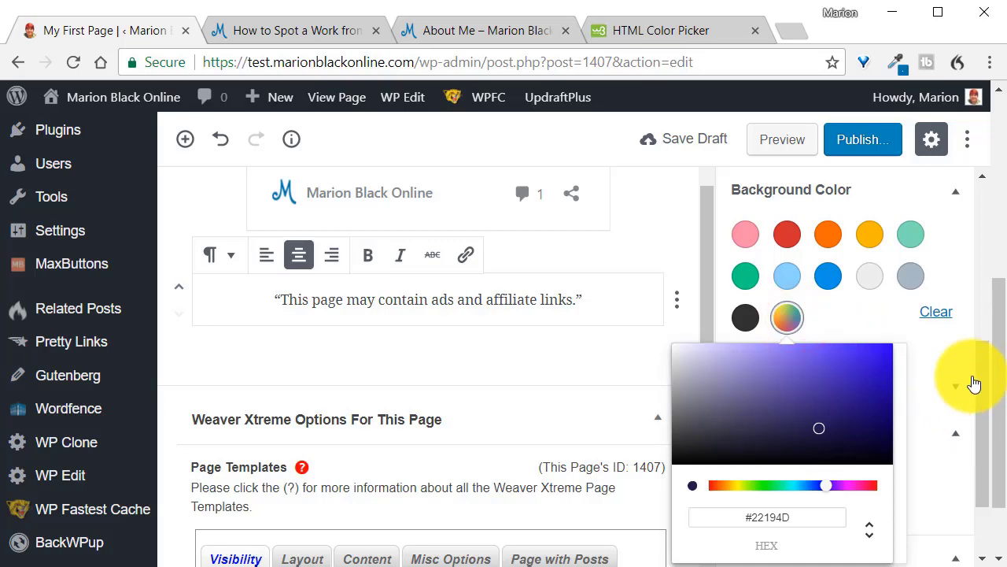
pyautogui.click(706, 31)
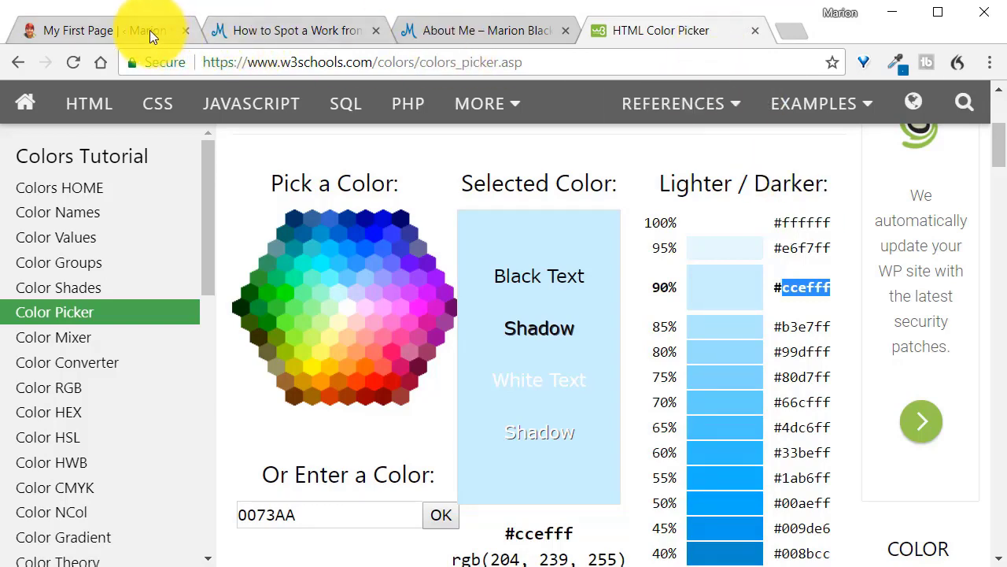
pyautogui.click(121, 30)
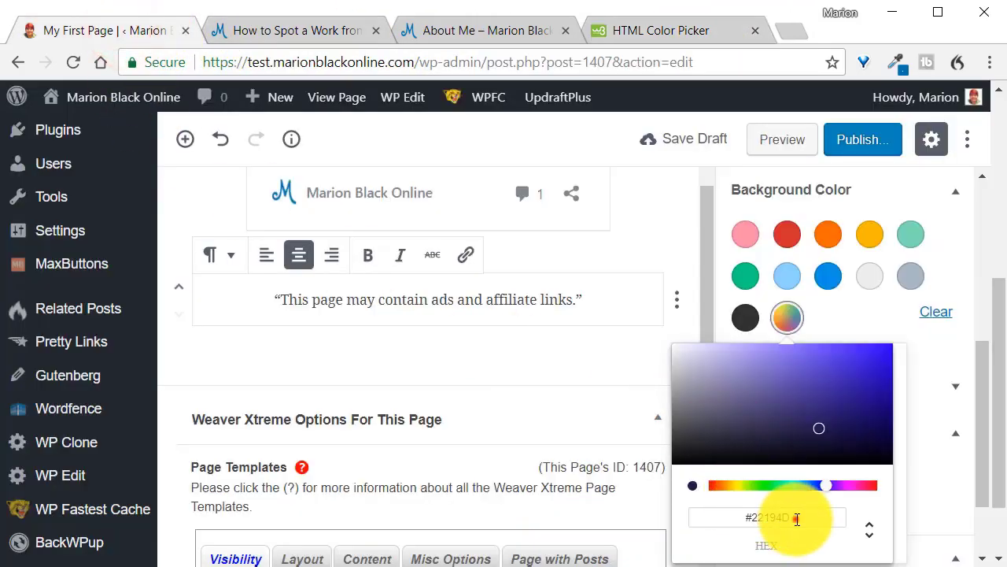
pyautogui.moveTo(796, 518); pyautogui.dragTo(727, 513)
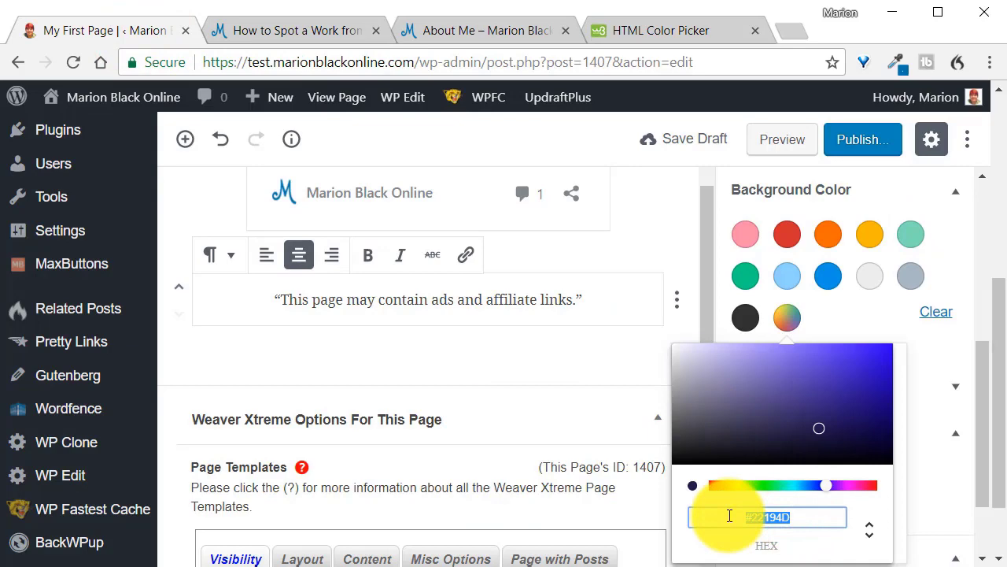
pyautogui.write('#')
pyautogui.write('cceeff')
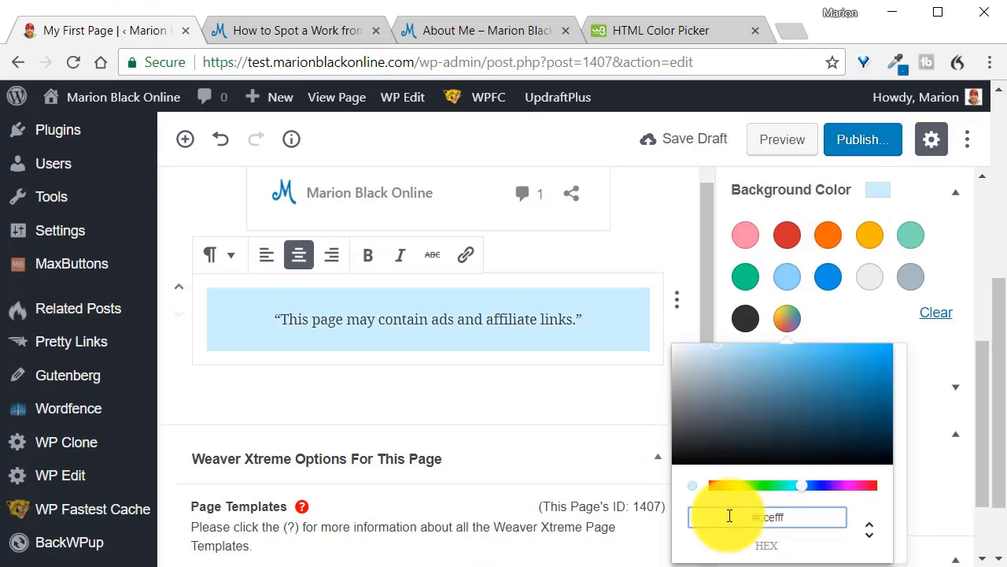
pyautogui.click(933, 519)
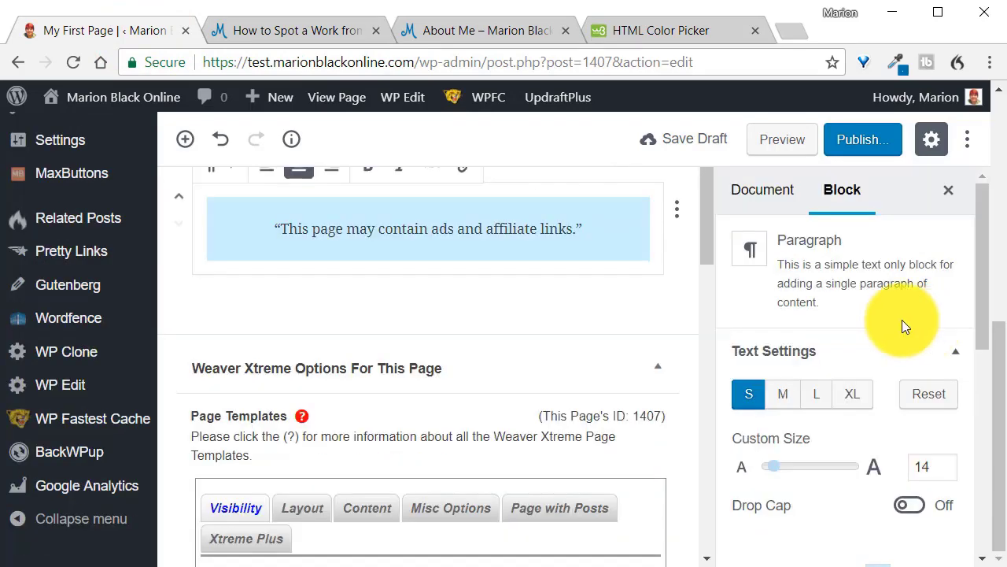
pyautogui.click(671, 212)
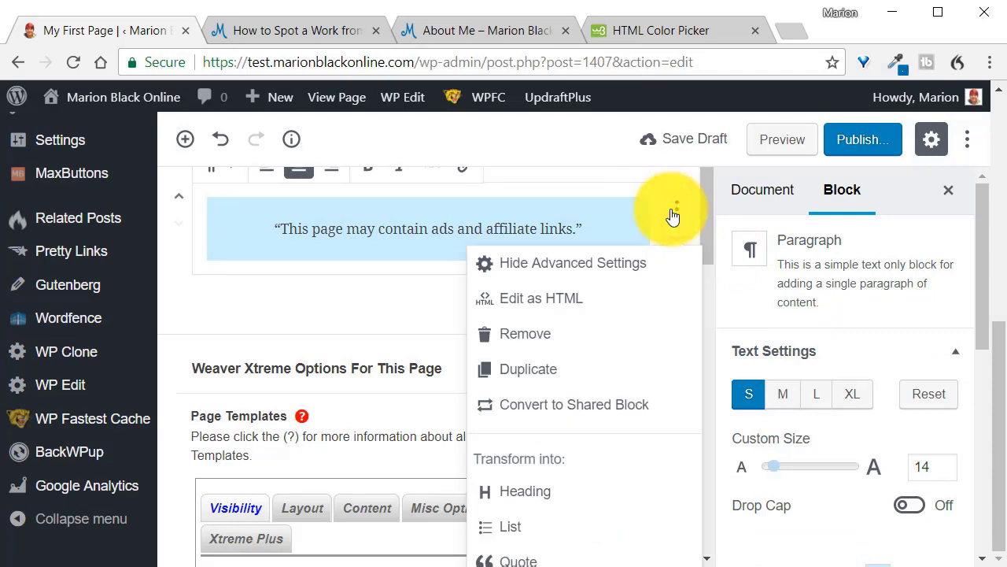
# - Convert the disclaimer paragraph into a shared block named 'Disclaimer' and save it
pyautogui.click(539, 417)
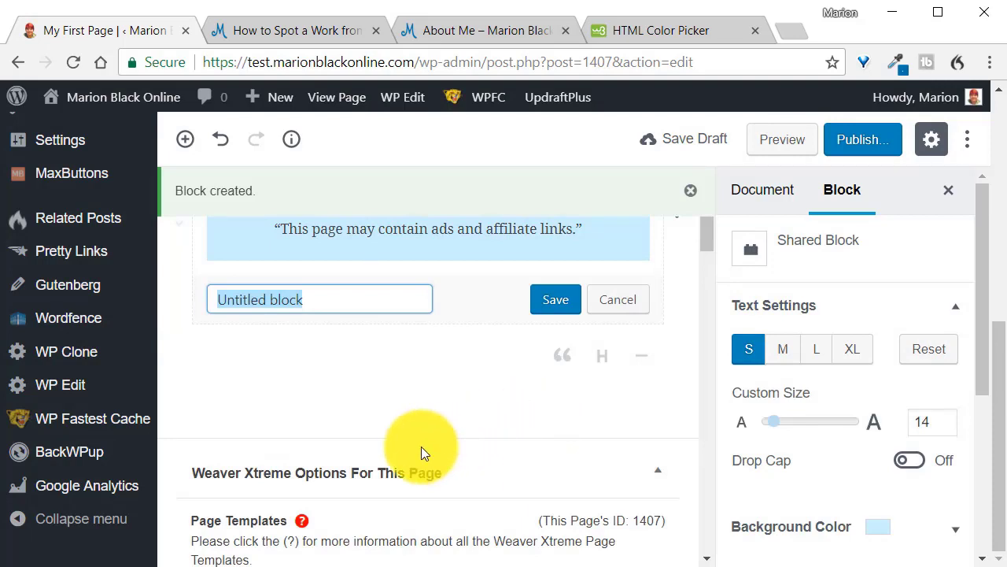
pyautogui.write('Disclaimer')
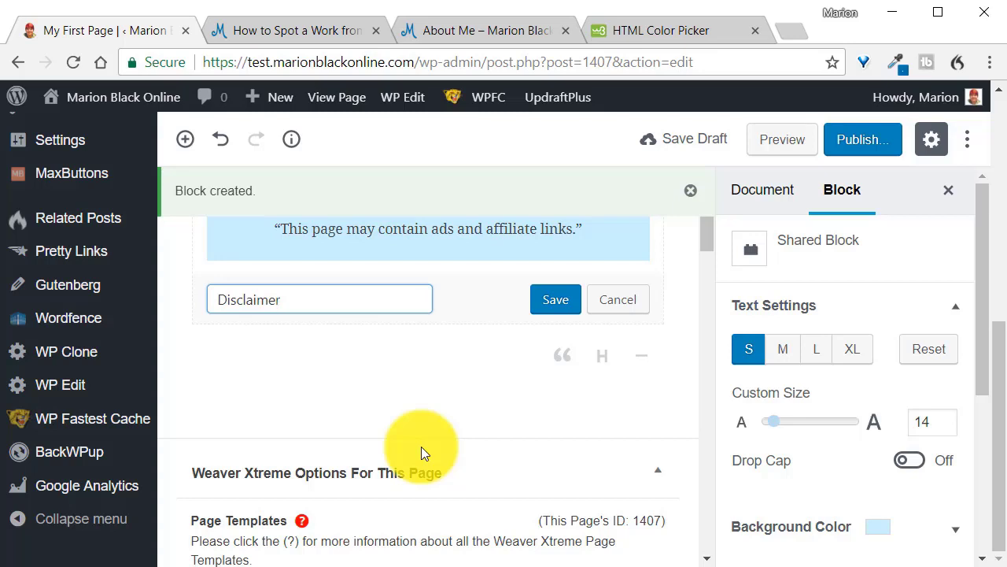
pyautogui.click(556, 301)
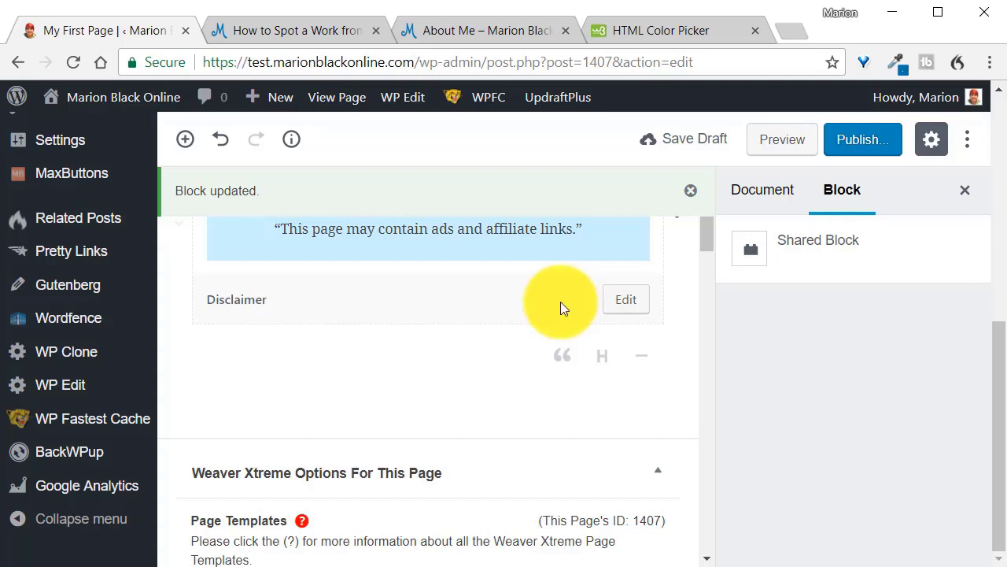
pyautogui.click(186, 139)
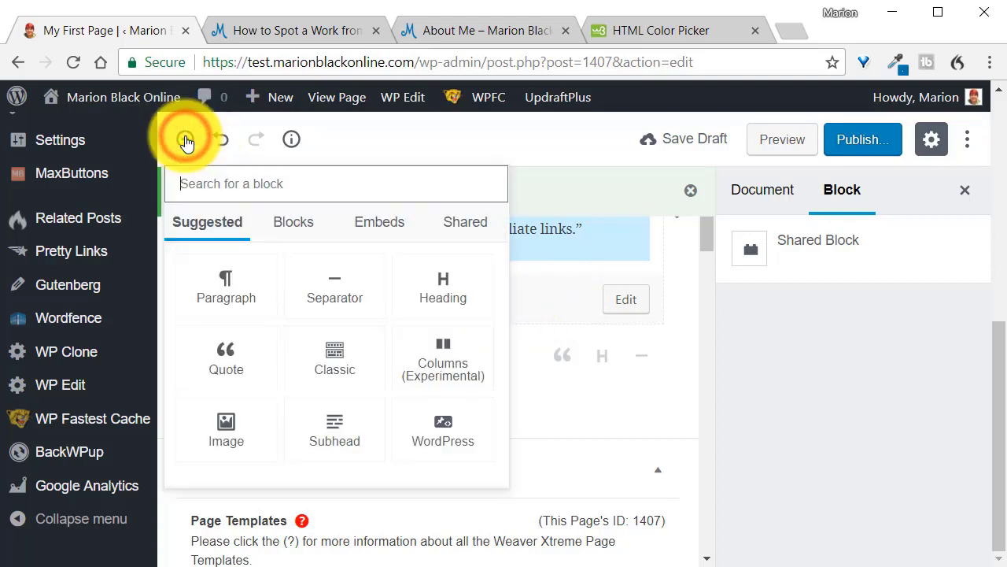
# - Check the Shared tab to confirm the Disclaimer block is listed
pyautogui.click(478, 223)
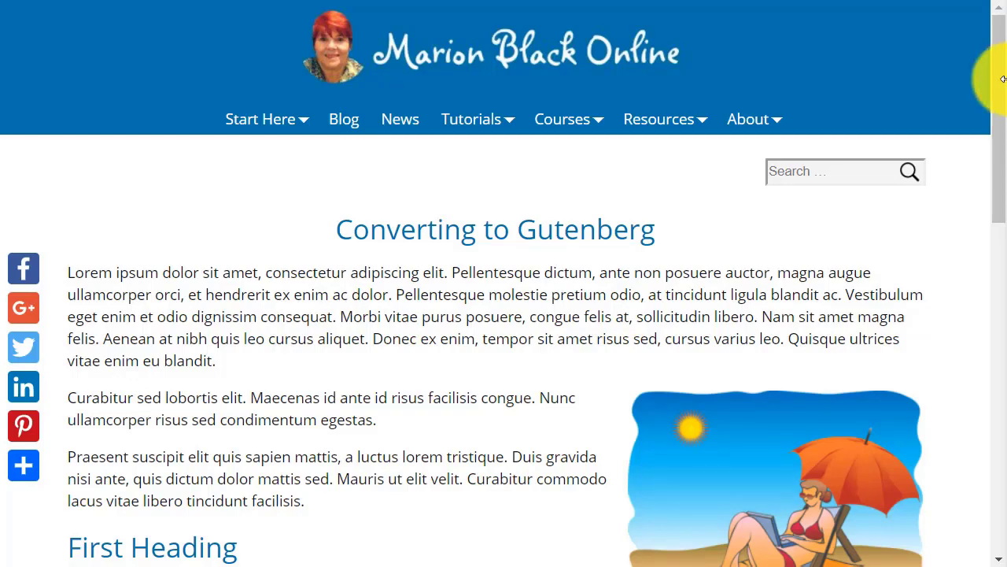
# - Scroll the live 'Converting to Gutenberg' page to open it in the block editor
pyautogui.moveTo(997, 90); pyautogui.dragTo(1001, 382)
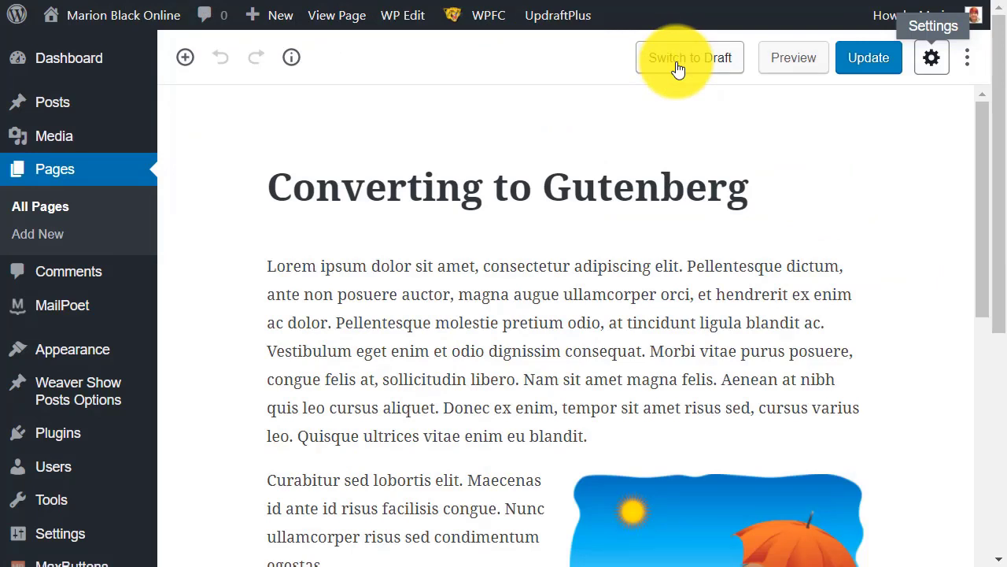
# - Convert the page's Classic block content into separate Gutenberg blocks
pyautogui.click(981, 140)
pyautogui.moveTo(981, 140); pyautogui.dragTo(990, 116)
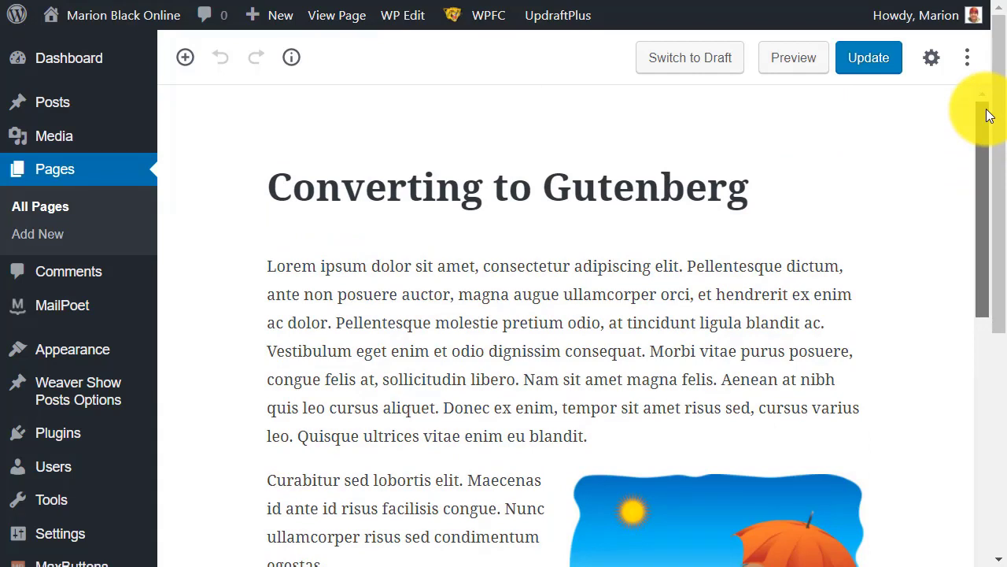
pyautogui.click(512, 259)
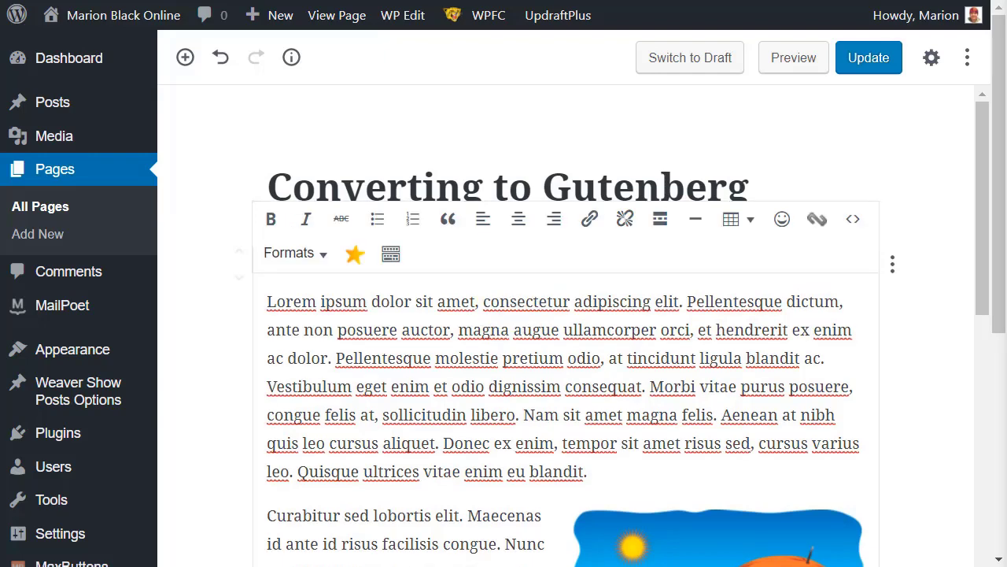
pyautogui.click(387, 298)
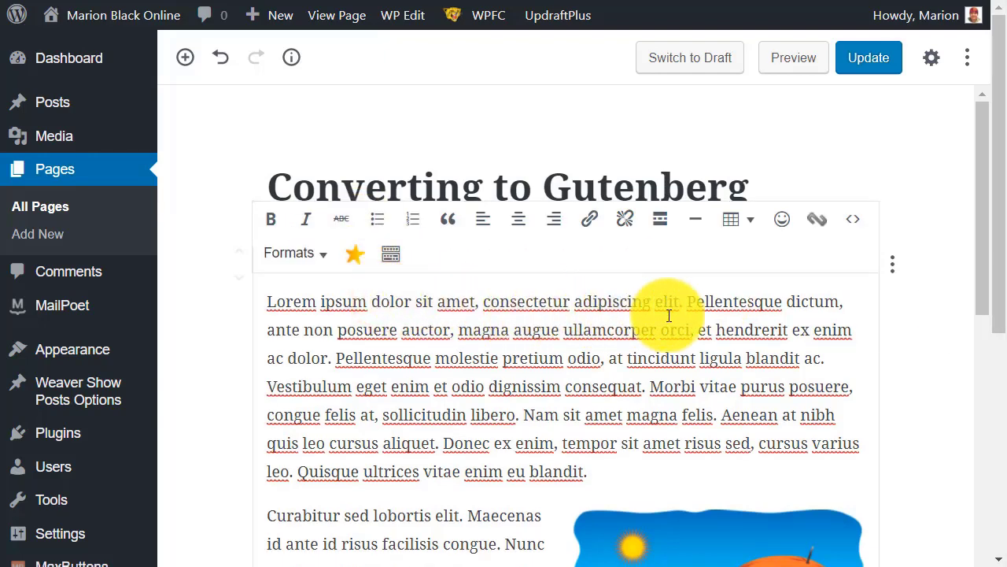
pyautogui.click(892, 267)
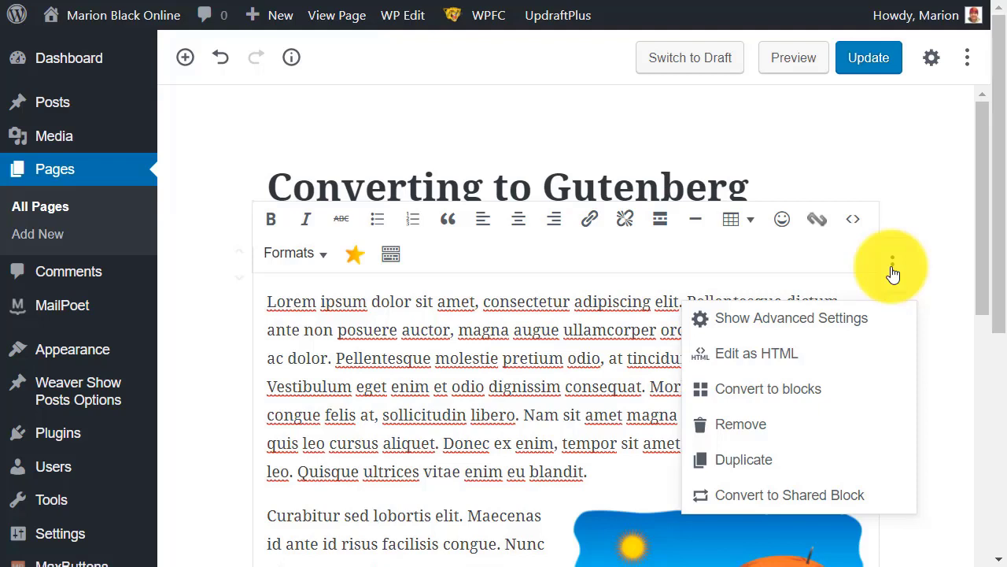
pyautogui.click(746, 388)
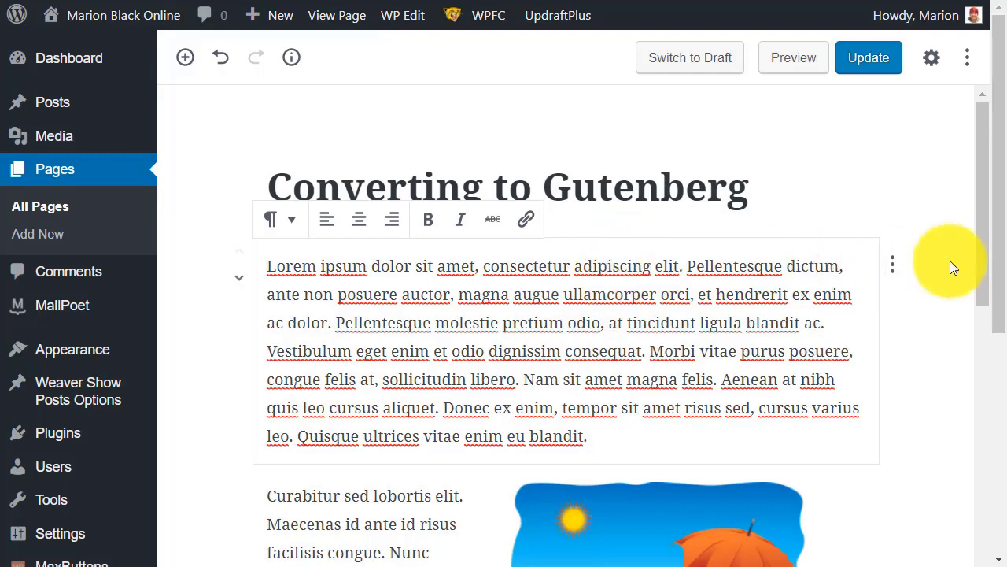
# - Scroll the page and select the First Heading, beach image and adjacent paragraph blocks
pyautogui.click(984, 234)
pyautogui.moveTo(983, 235); pyautogui.dragTo(980, 367)
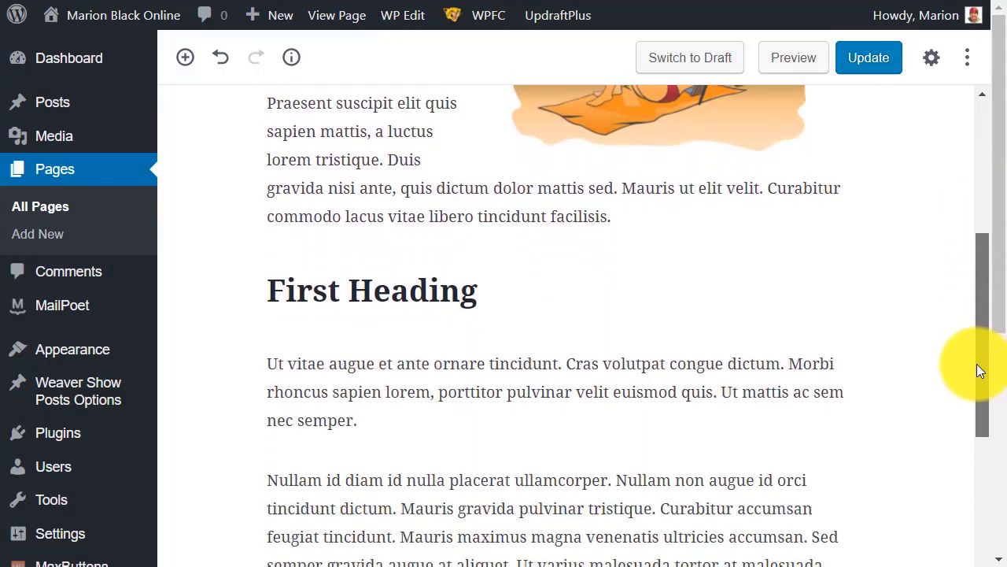
pyautogui.click(615, 307)
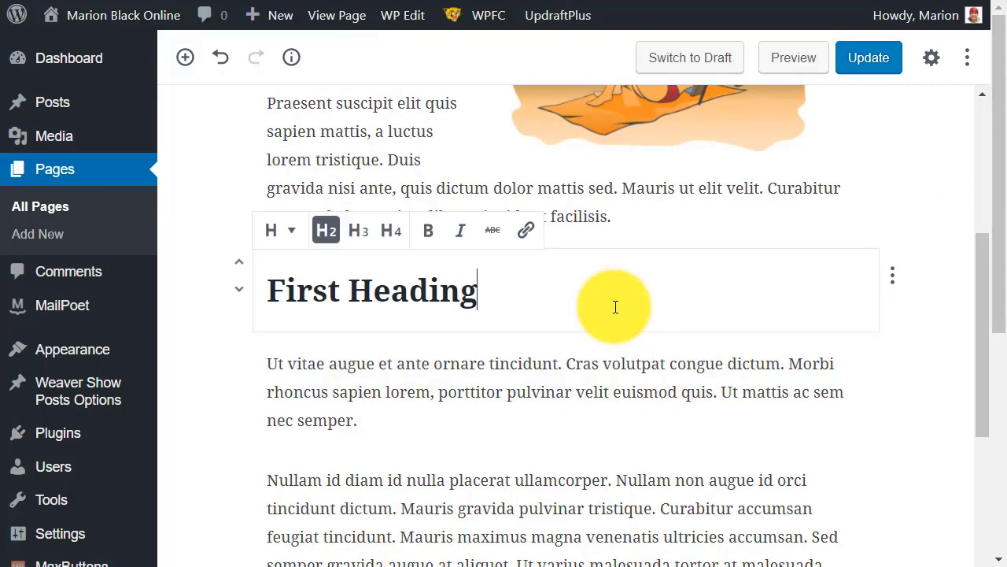
pyautogui.scroll(3, 693, 333)
pyautogui.click(640, 324)
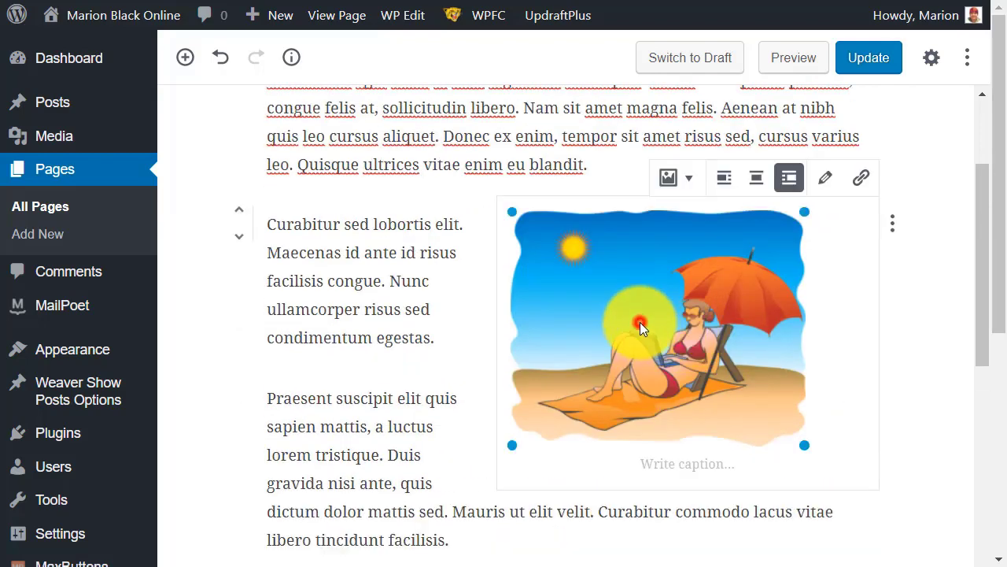
pyautogui.click(359, 295)
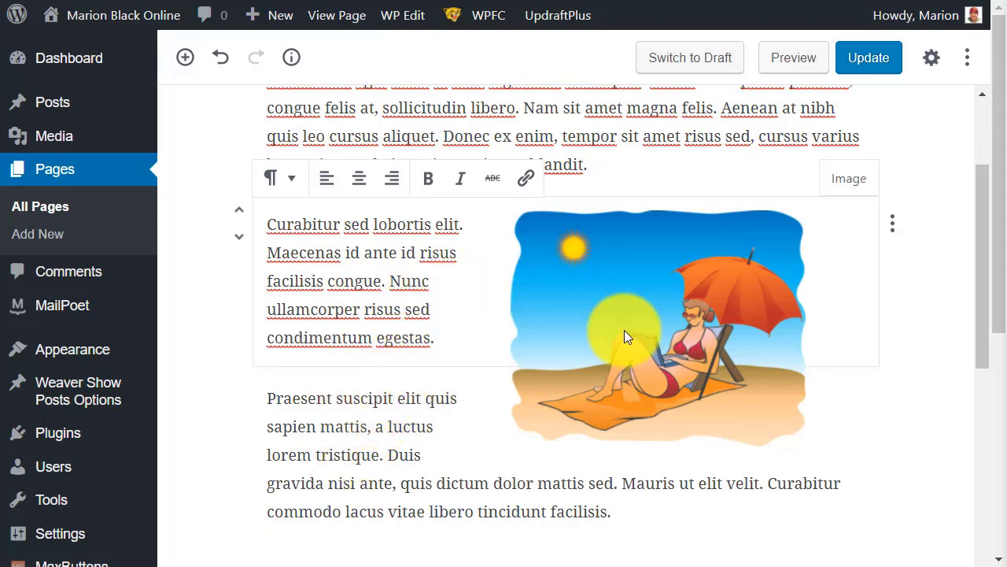
pyautogui.scroll(-4, 627, 335)
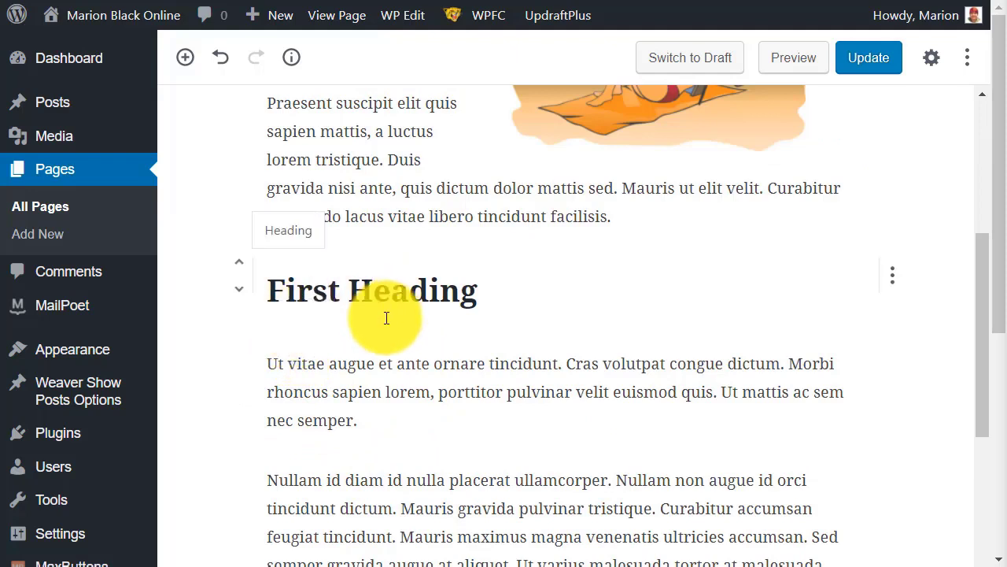
# - Move First Heading down below the SEO image paragraph and Second Heading up above the SEO image
pyautogui.click(293, 287)
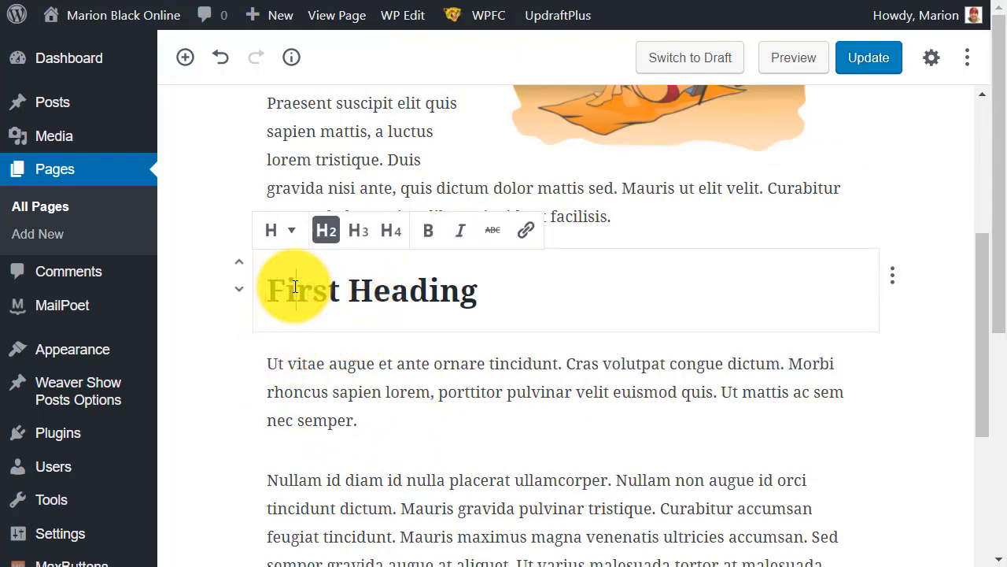
pyautogui.click(239, 290)
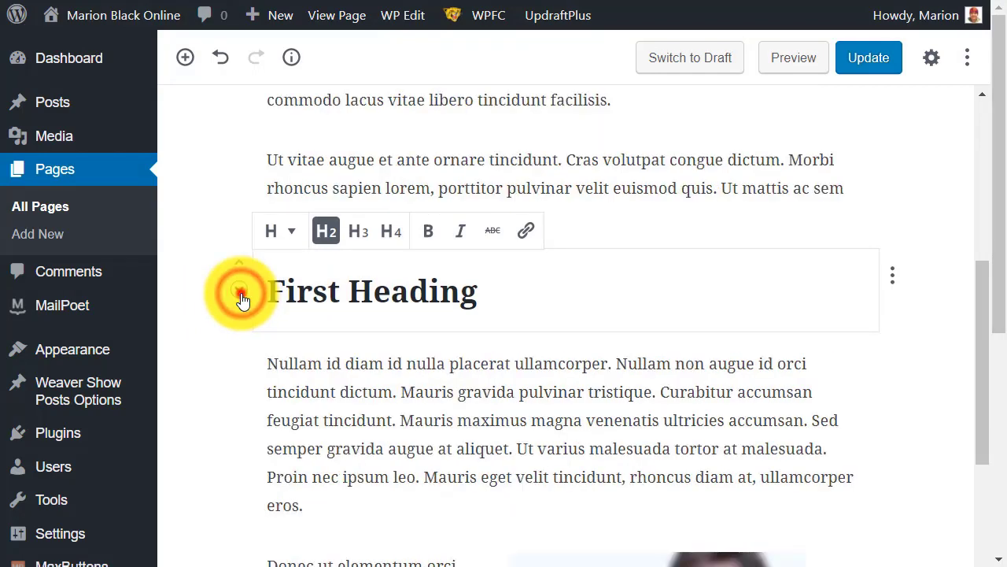
pyautogui.click(239, 290)
pyautogui.click(240, 293)
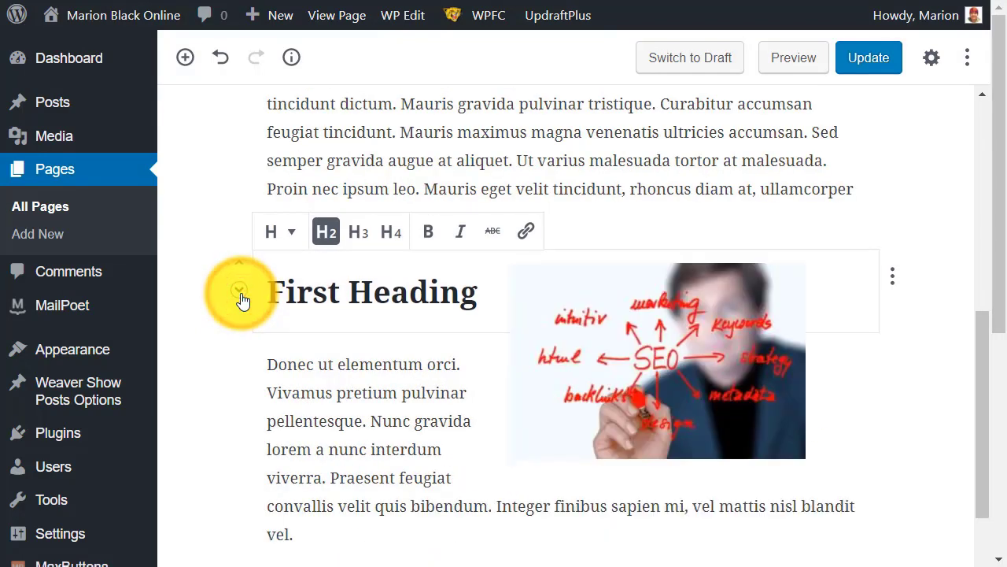
pyautogui.click(239, 289)
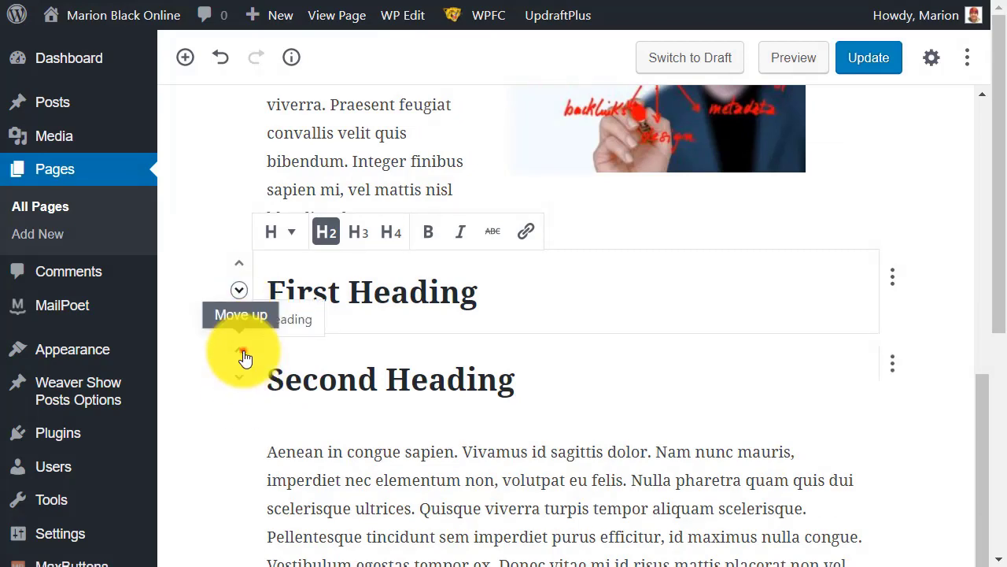
pyautogui.click(241, 355)
pyautogui.click(242, 354)
pyautogui.click(242, 354)
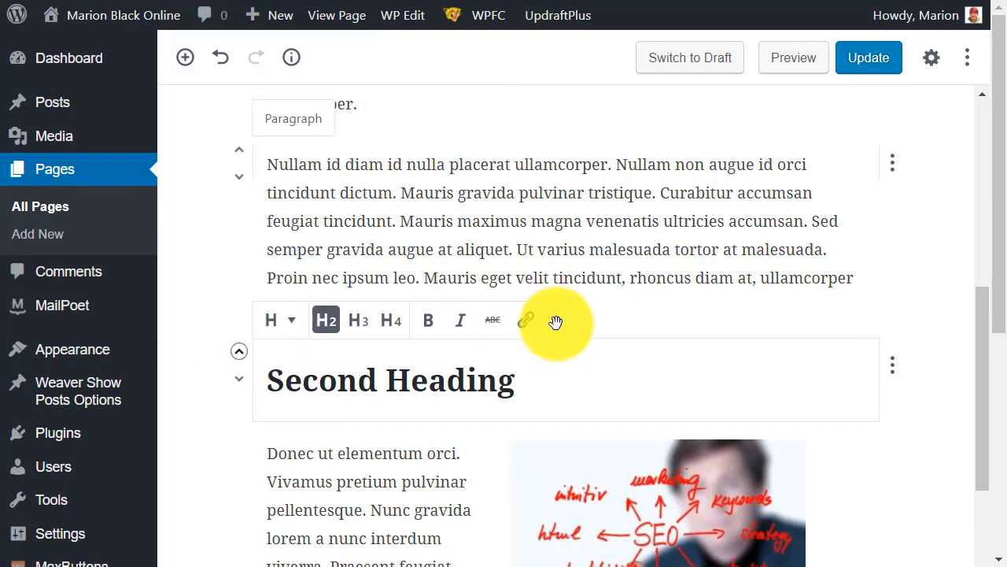
# - Update the page and open its live view in a new tab
pyautogui.click(888, 62)
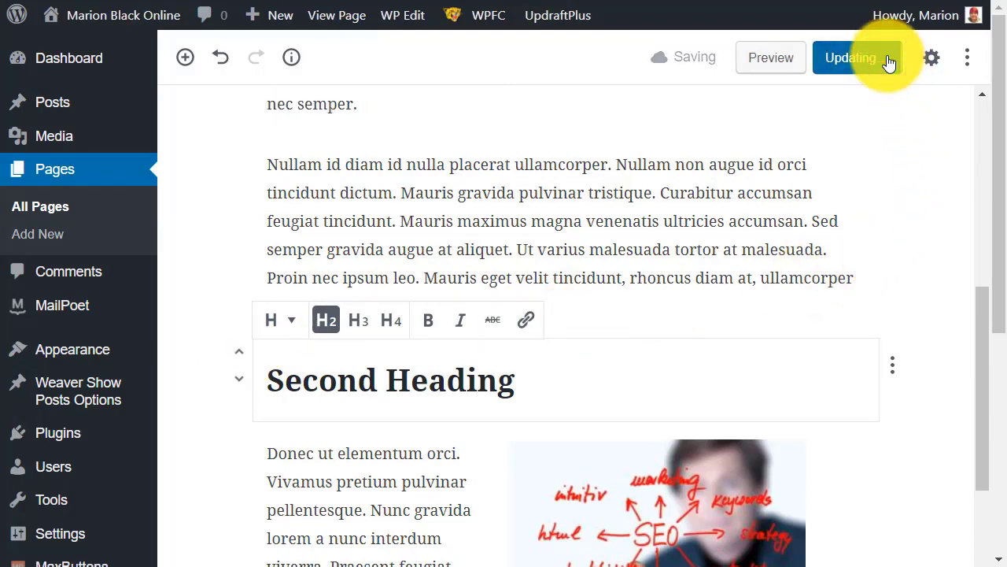
pyautogui.rightClick(293, 113)
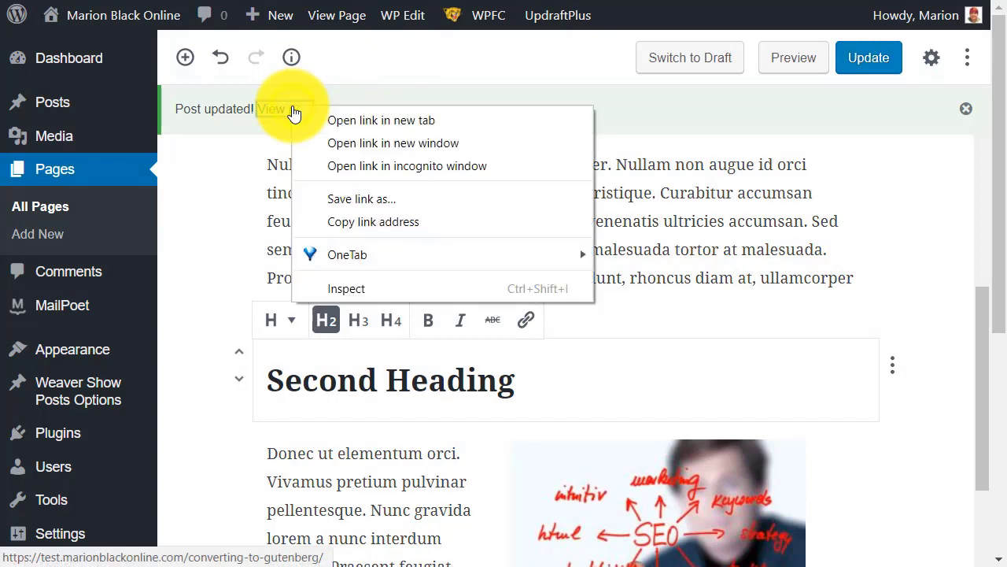
pyautogui.click(410, 123)
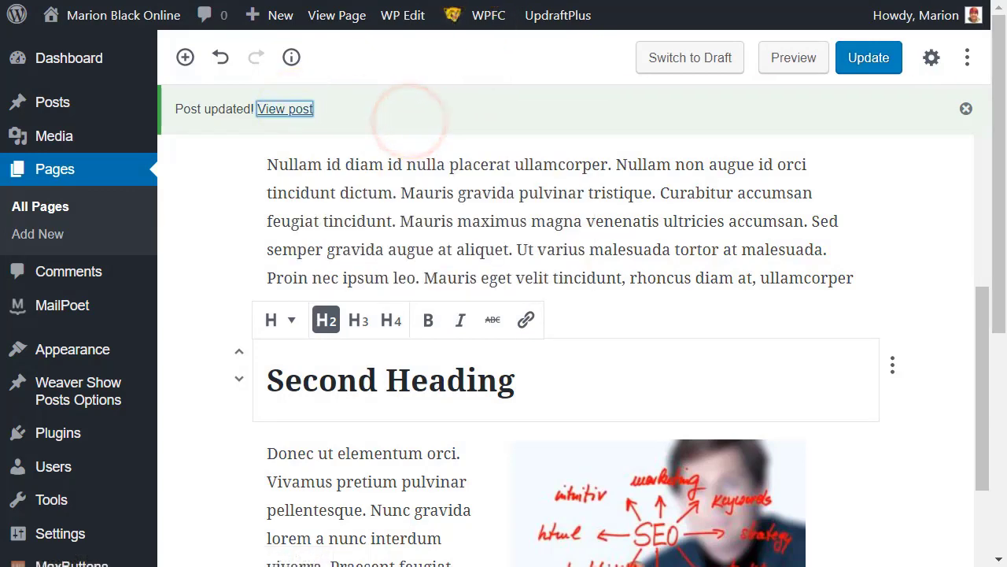
pyautogui.hotkey('ctrl', 'Tab')
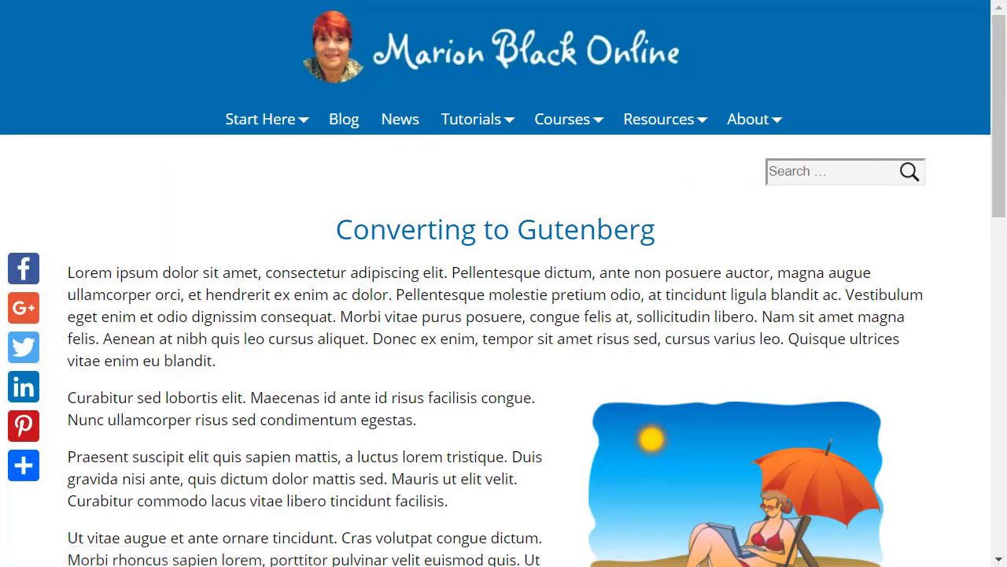
# - Reload and scroll through the live Converting to Gutenberg page to check the new heading order
pyautogui.scroll(-4, 390, 362)
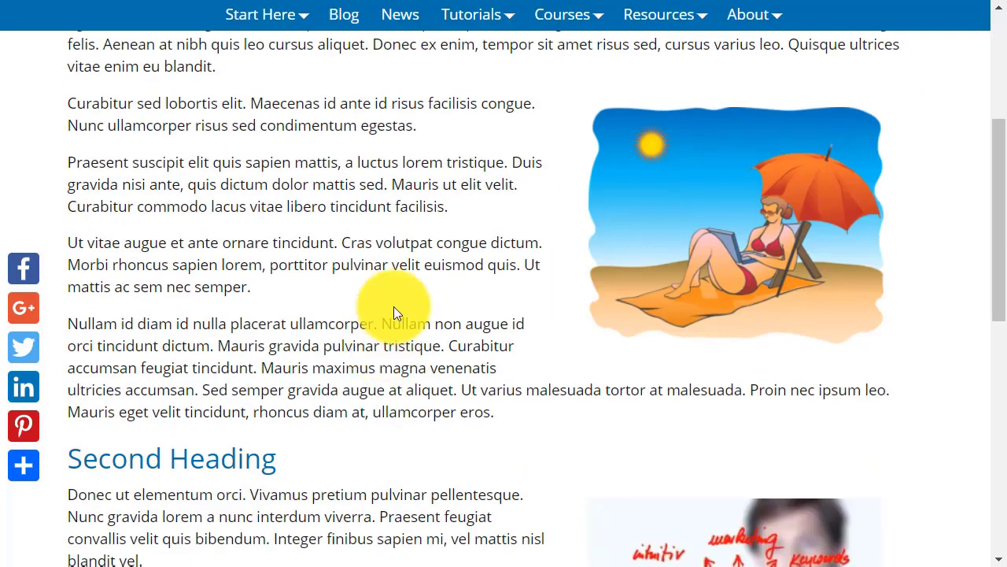
pyautogui.scroll(-4, 394, 306)
pyautogui.scroll(-3, 393, 306)
pyautogui.scroll(3, 394, 306)
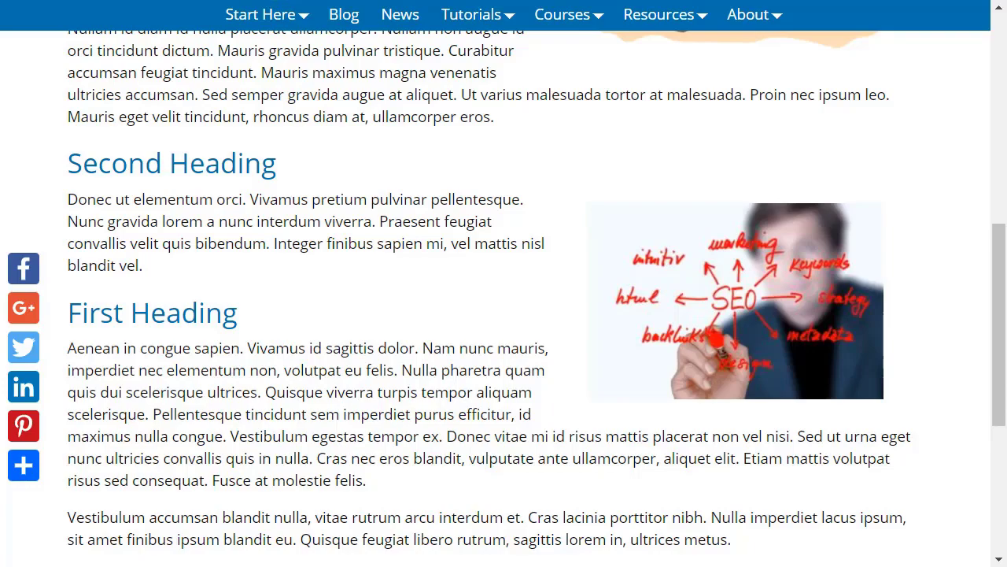
pyautogui.press('F5')
pyautogui.scroll(4, 488, 270)
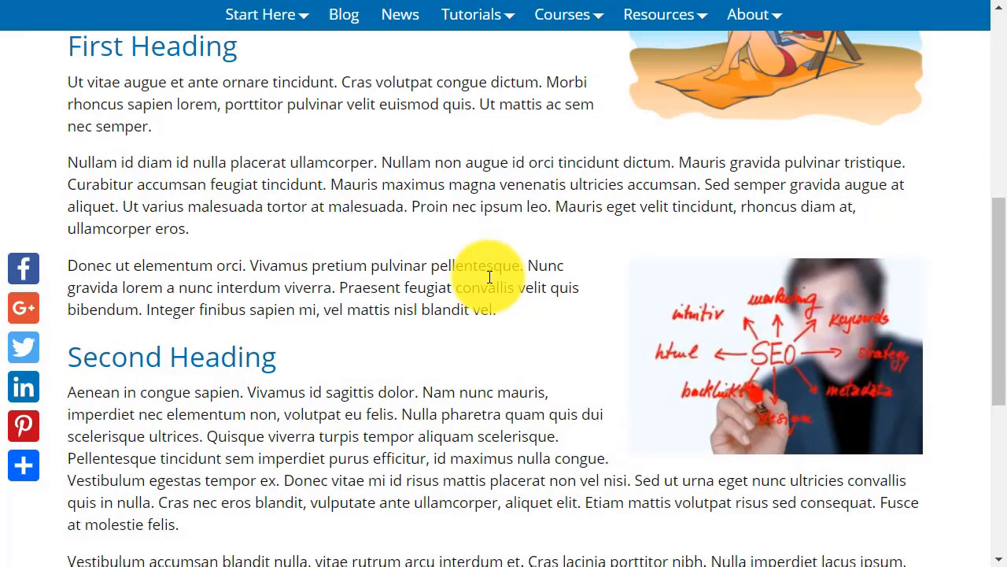
pyautogui.scroll(4, 487, 276)
pyautogui.scroll(-4, 488, 277)
pyautogui.scroll(-4, 489, 277)
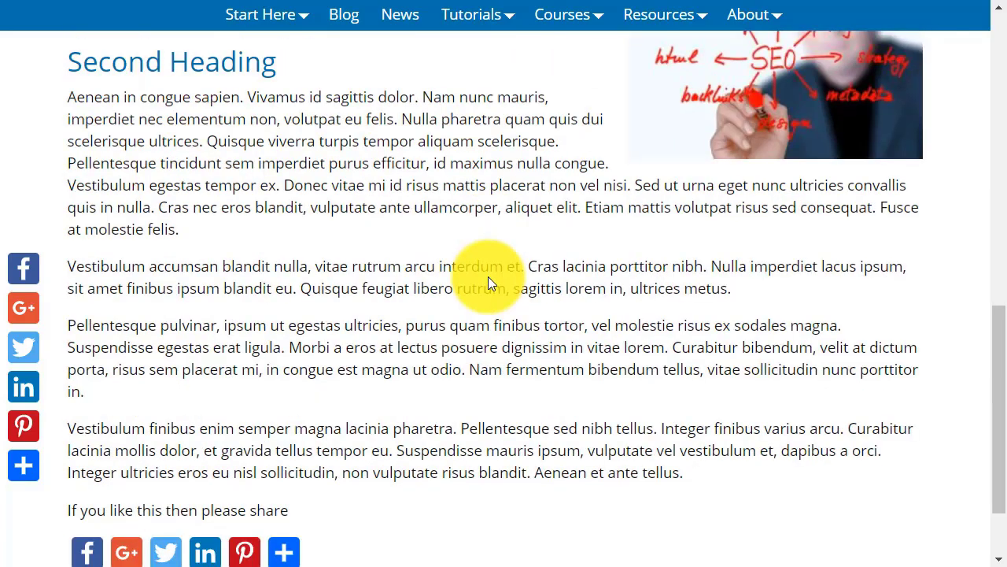